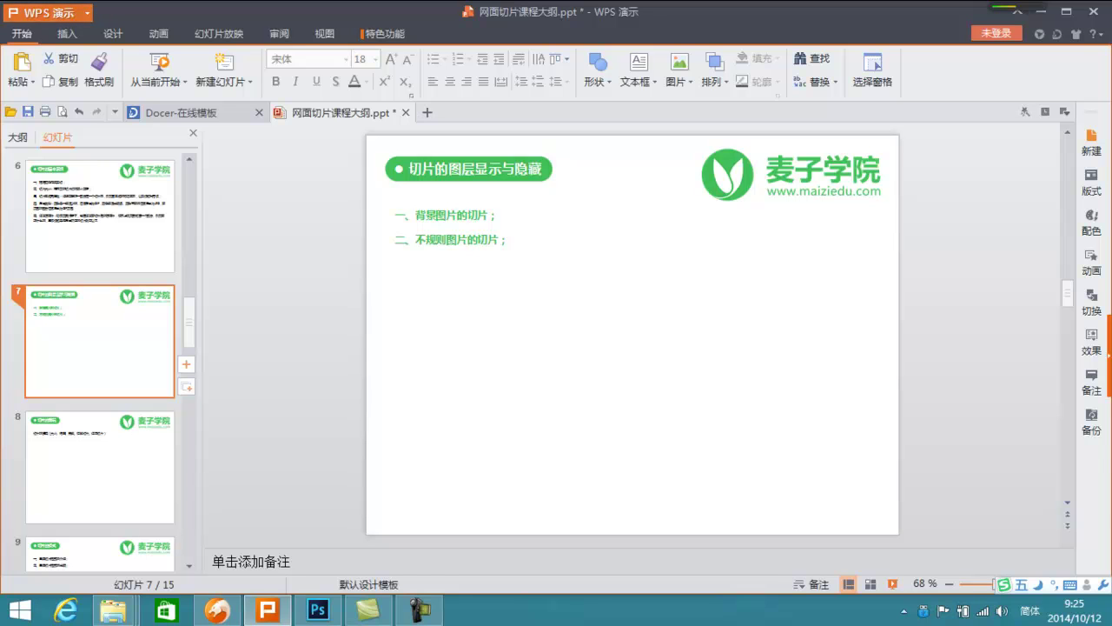
Step: Leave the WPS slicing-outline slide and bring 切片2.psd forward in Photoshop
click(477, 239)
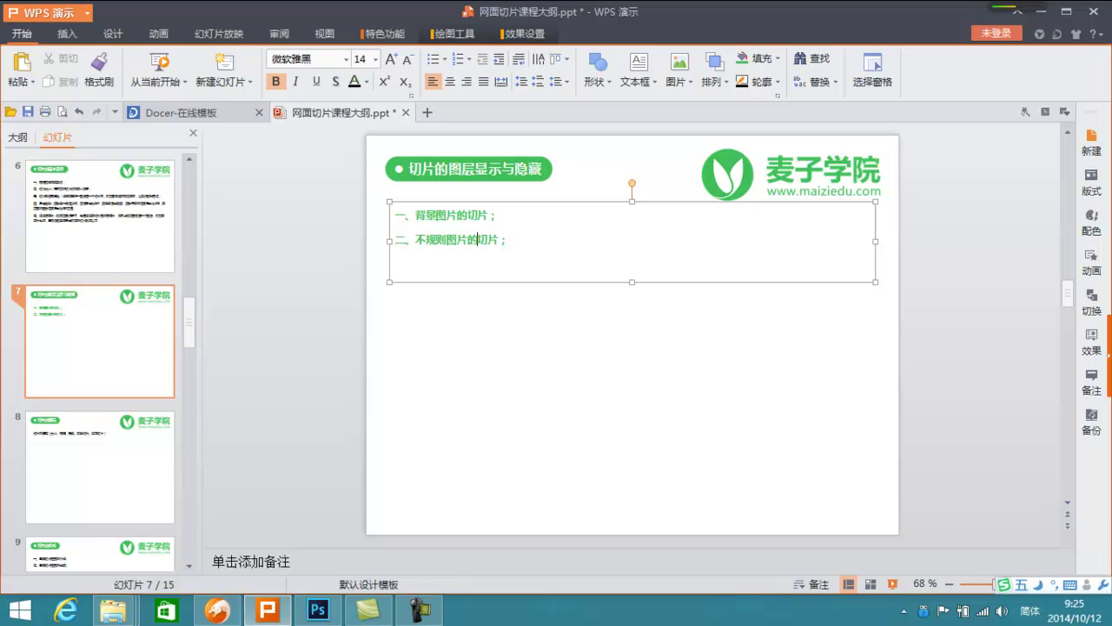
click(318, 610)
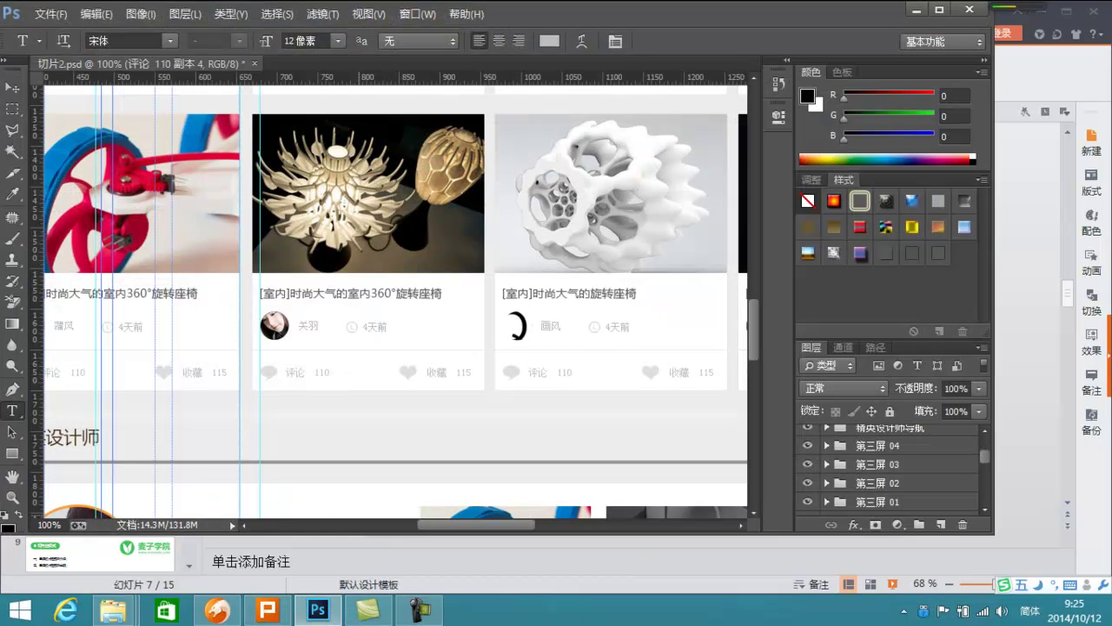
Step: Pan across the product card rows up to the upper row of cards
drag(391, 304, 596, 383)
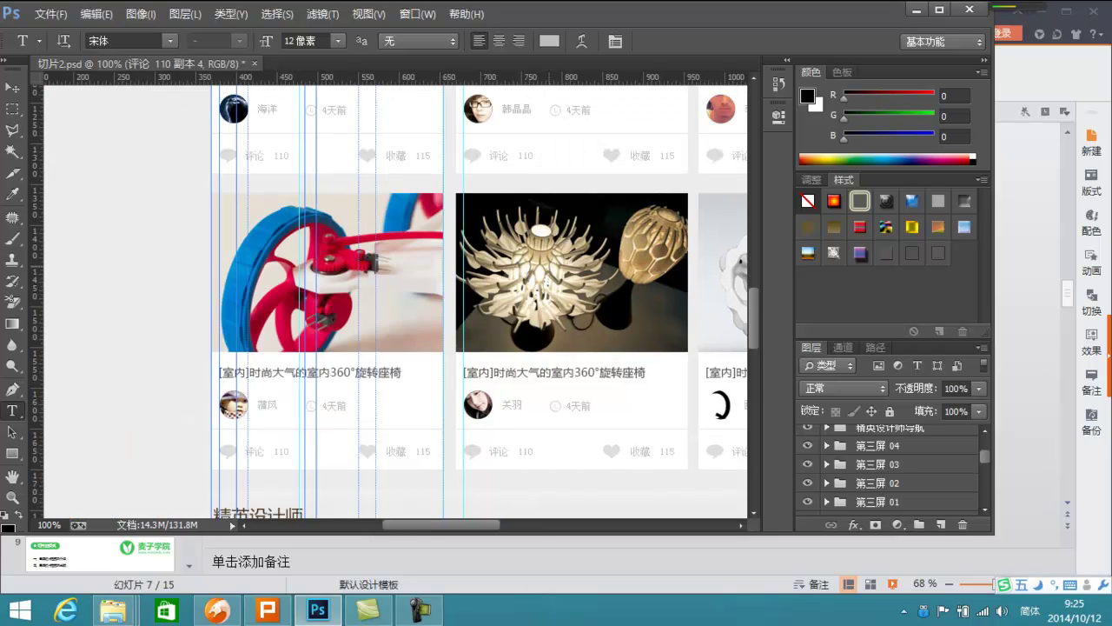
drag(521, 304, 362, 350)
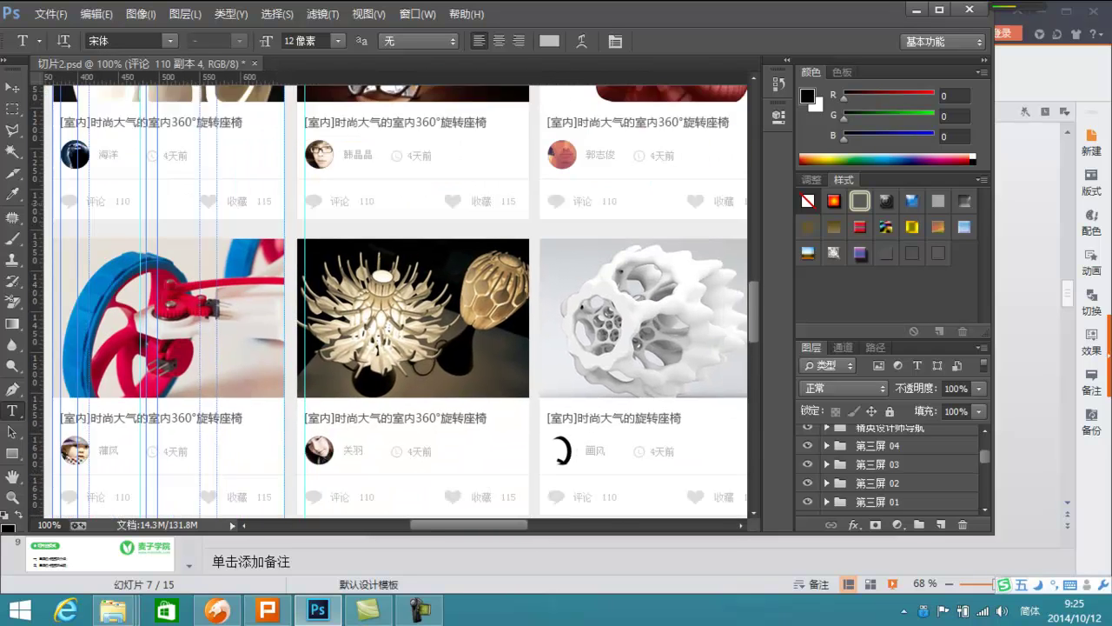
mouse_move(391, 304)
mouse_down()
mouse_move(443, 194)
mouse_move(450, 359)
mouse_up()
mouse_move(613, 87)
mouse_down()
mouse_move(586, 288)
mouse_move(523, 500)
mouse_move(379, 621)
mouse_up()
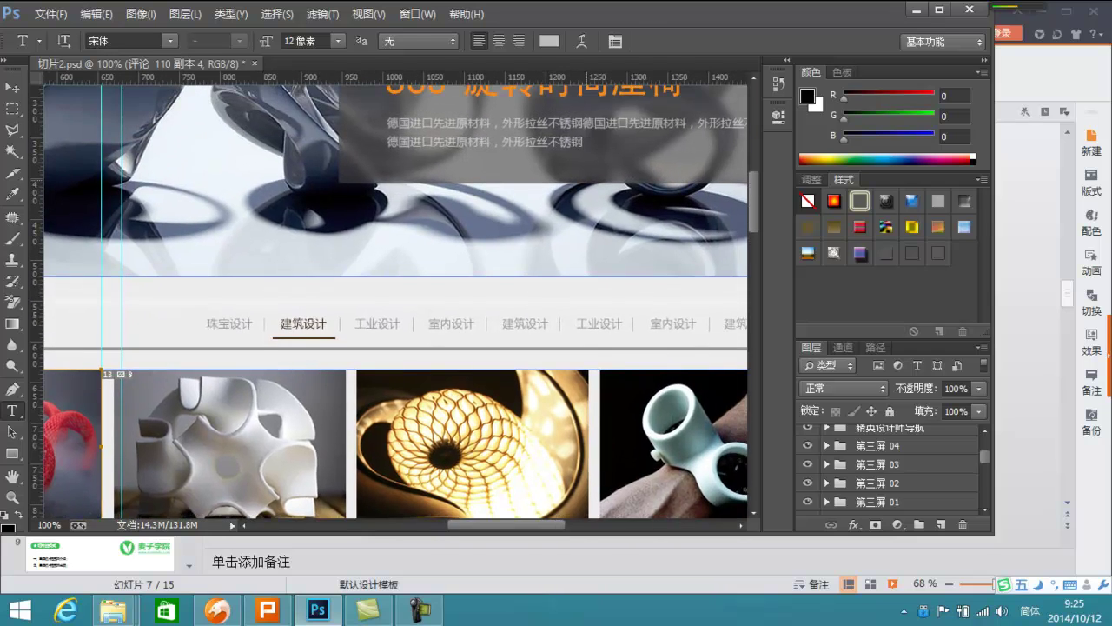
Step: Bring the orange nav bar's search area into view and select the Zoom tool
drag(387, 260, 296, 509)
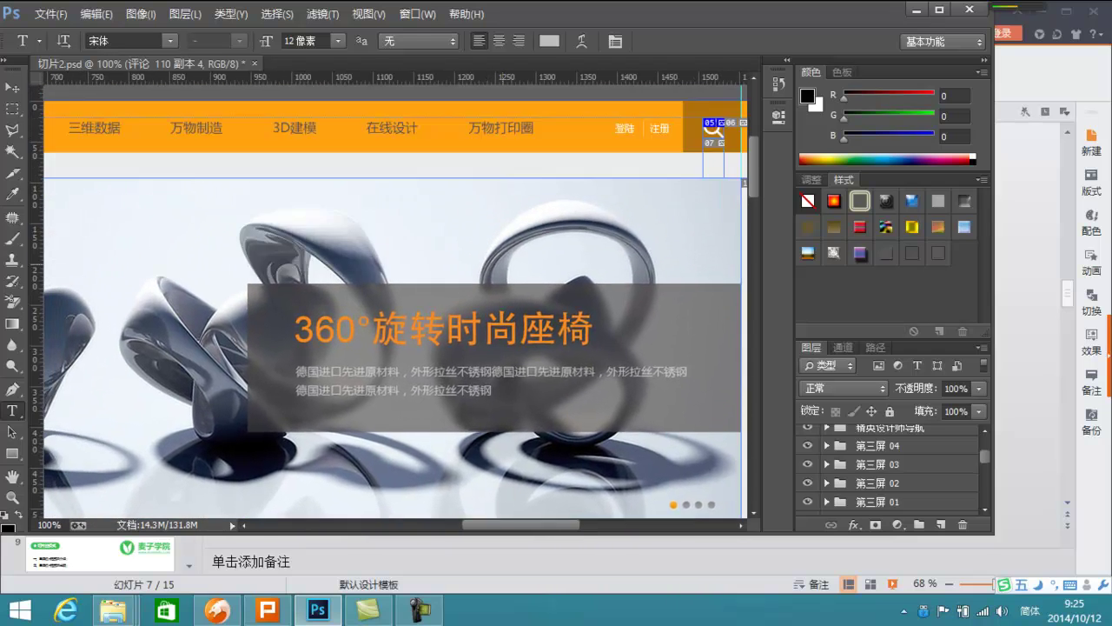
drag(434, 305, 341, 326)
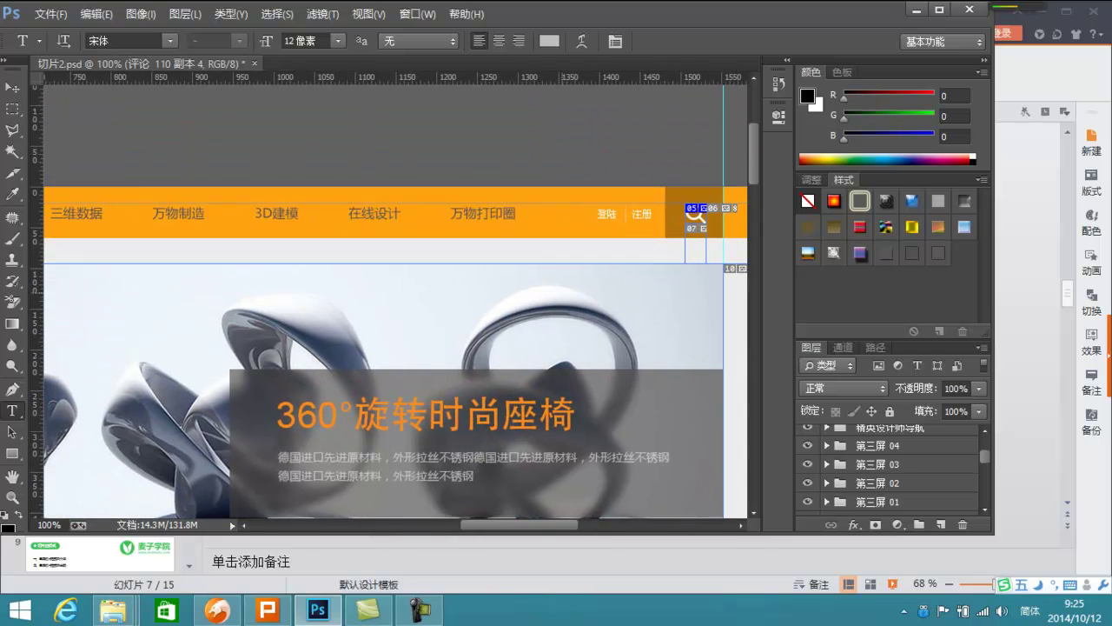
drag(391, 304, 308, 375)
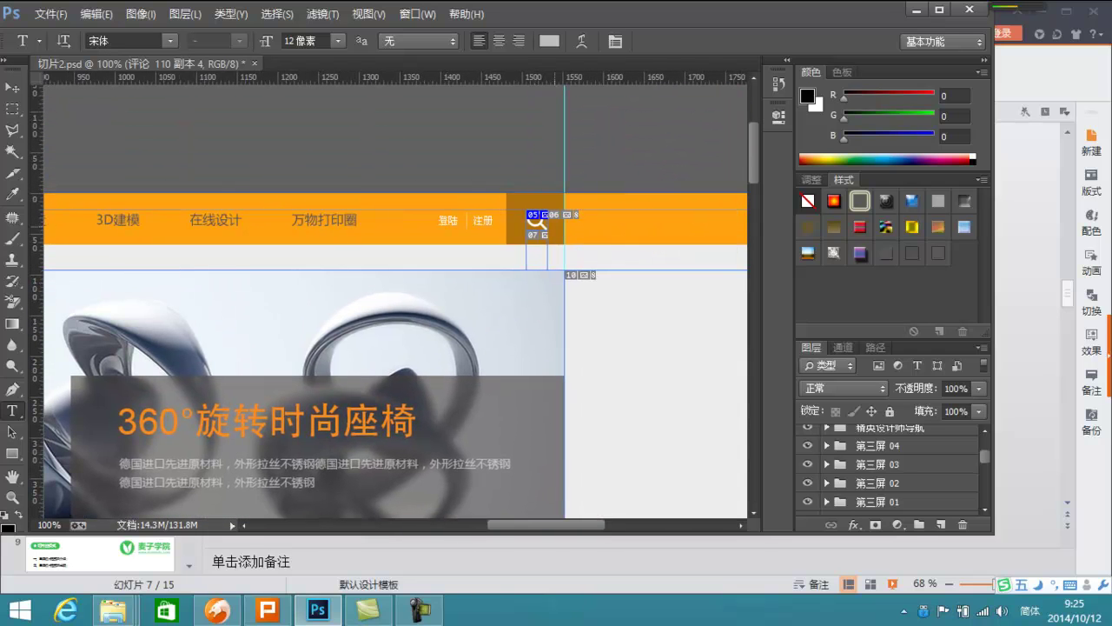
text(z)
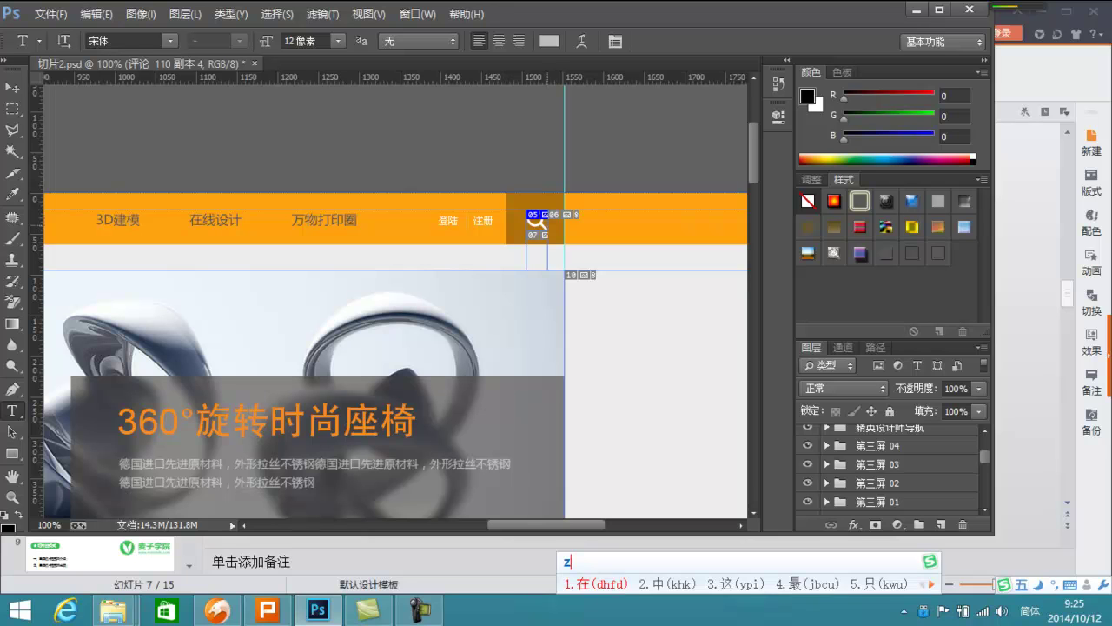
key(shift)
key(z)
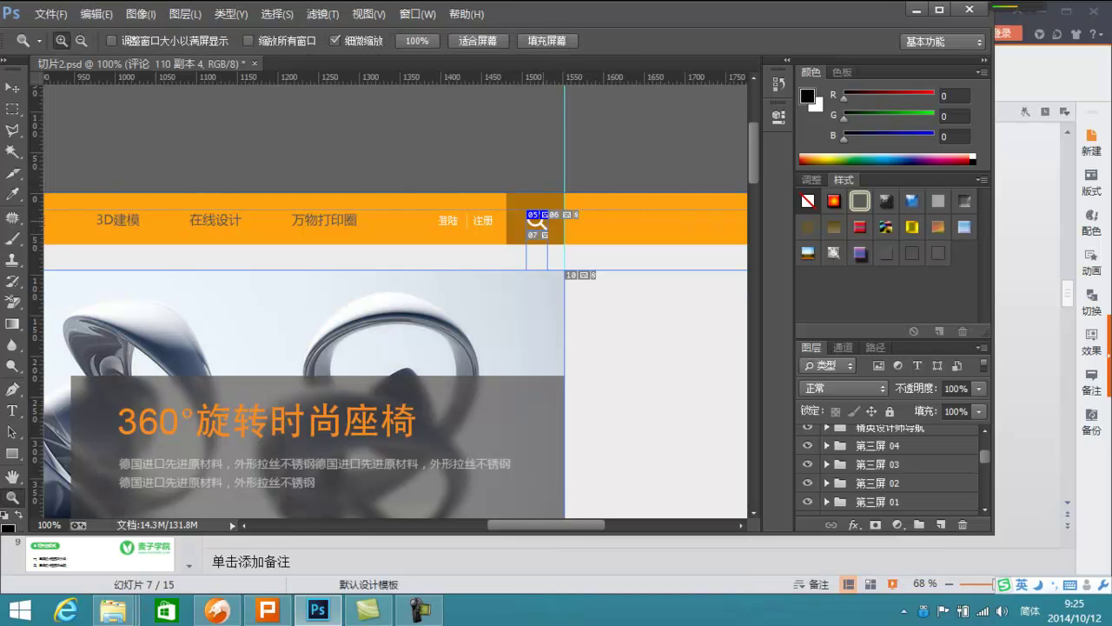
click(549, 221)
click(548, 221)
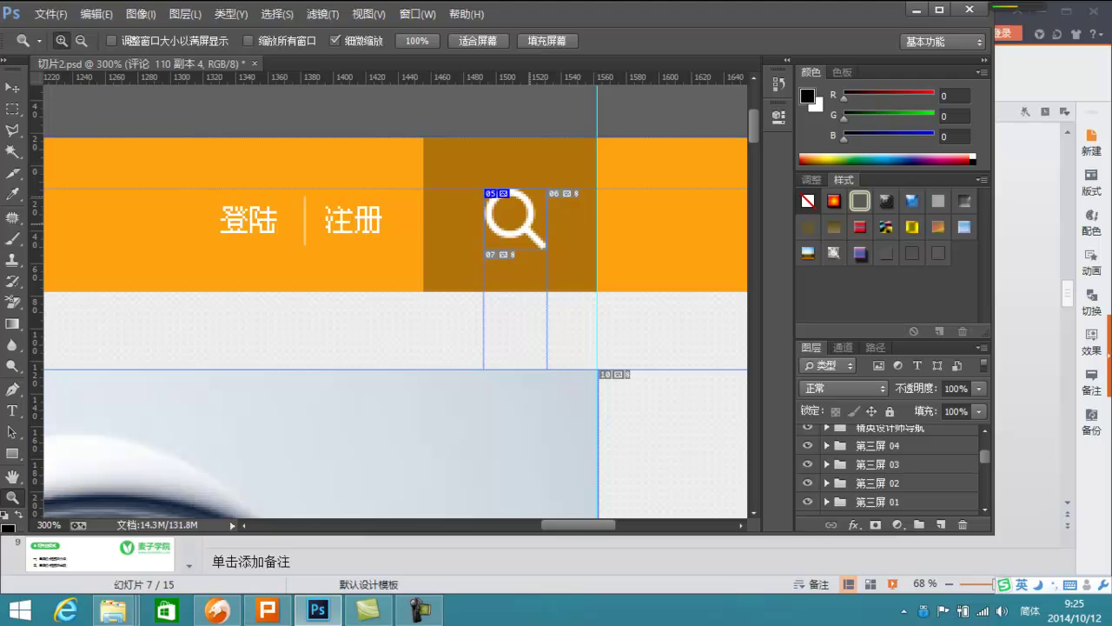
click(526, 220)
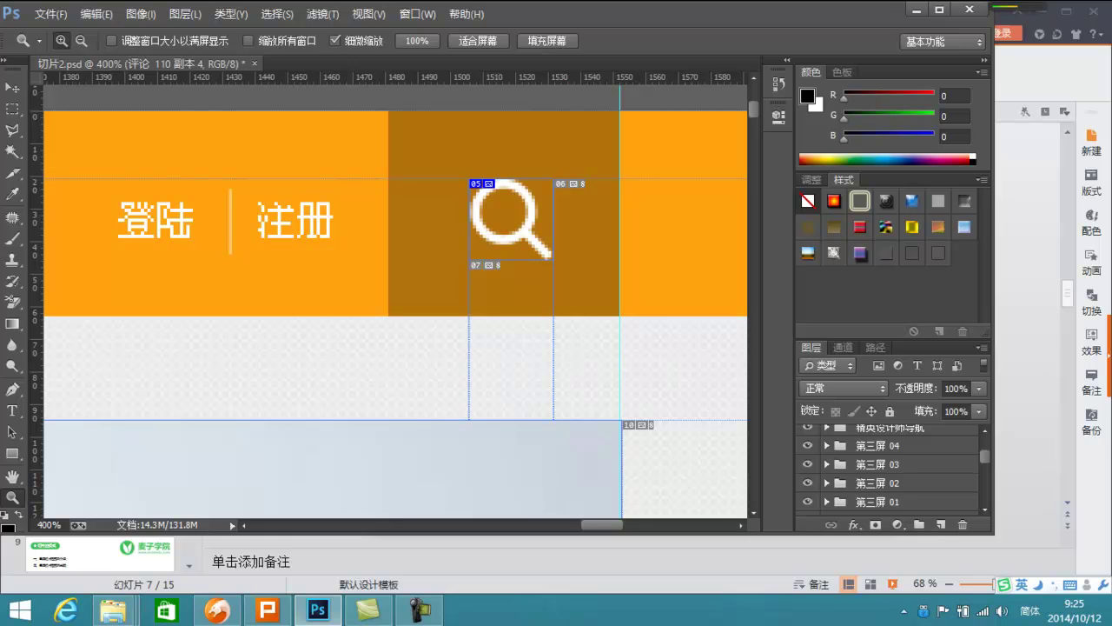
scroll(886, 469, down, 5)
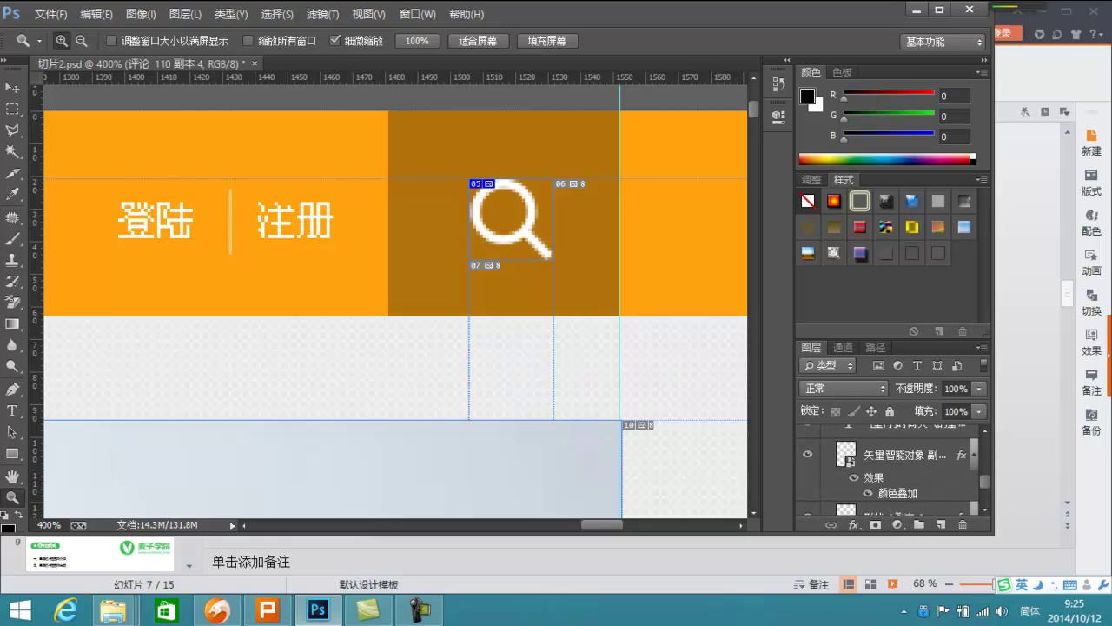
scroll(887, 470, down, 3)
scroll(886, 469, down, 2)
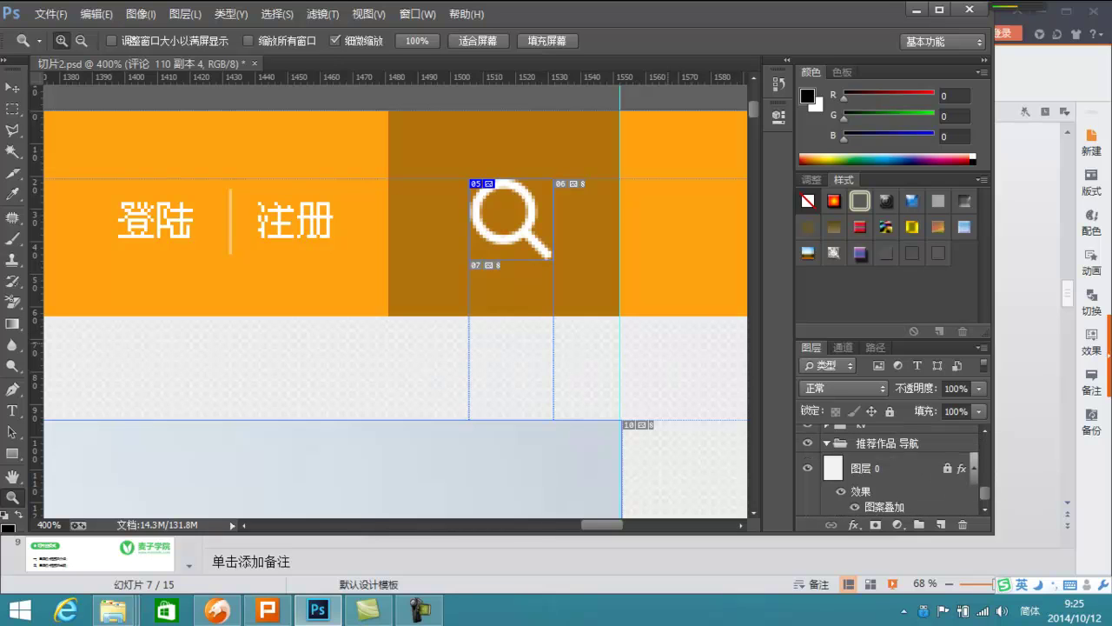
key(ctrl+1)
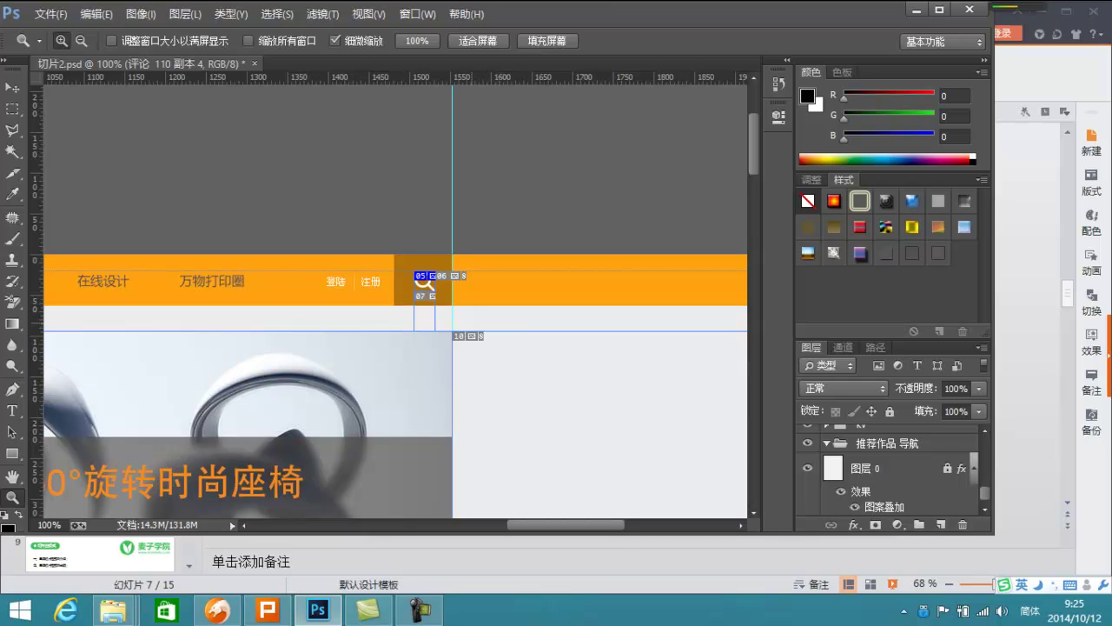
drag(356, 324, 541, 221)
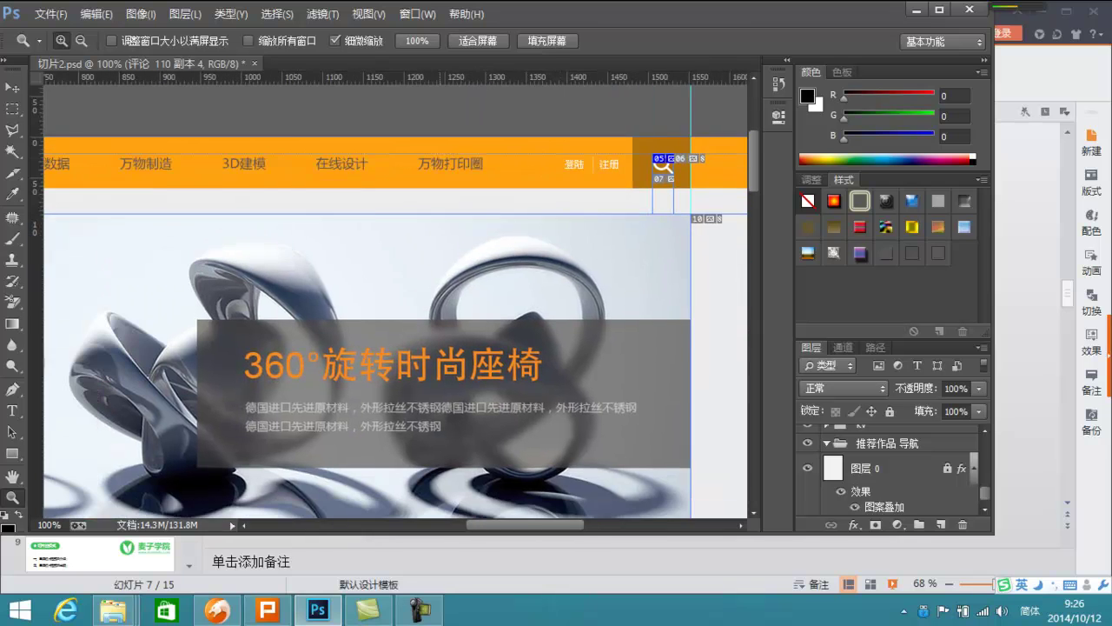
drag(348, 331, 730, 275)
drag(348, 348, 541, 278)
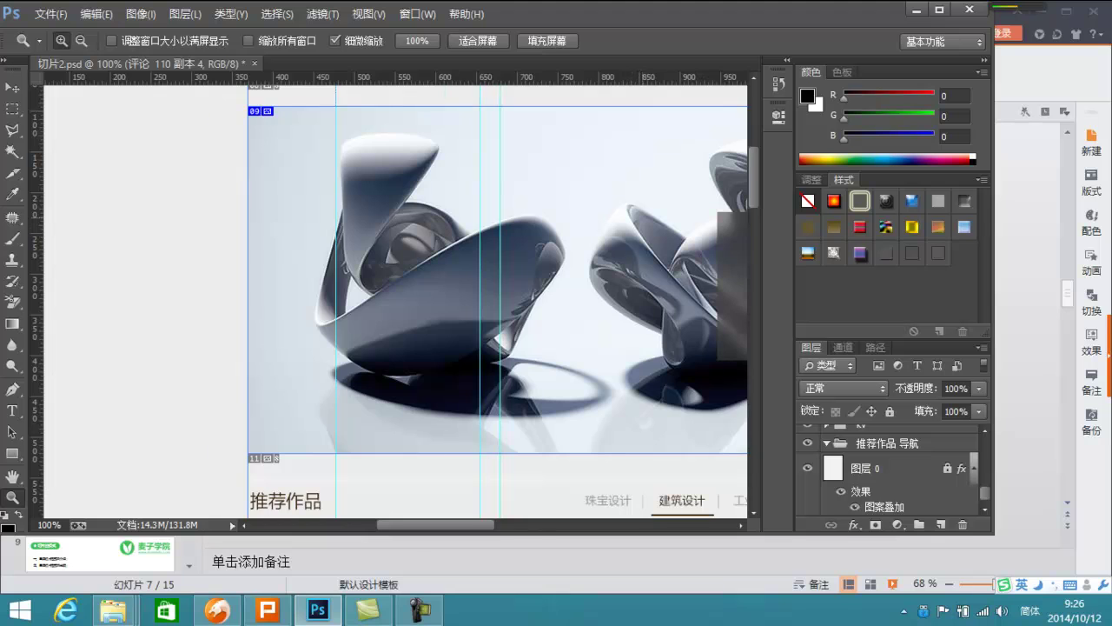
drag(660, 218, 52, 452)
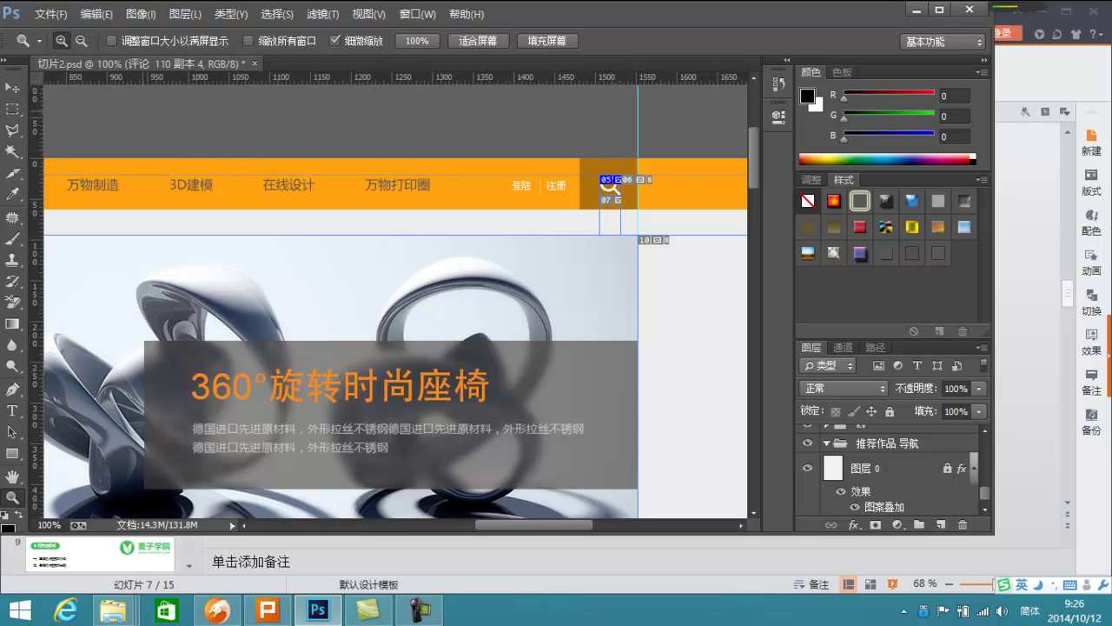
Step: Select the Move tool and scroll the Layers panel up to the layer groups
click(13, 88)
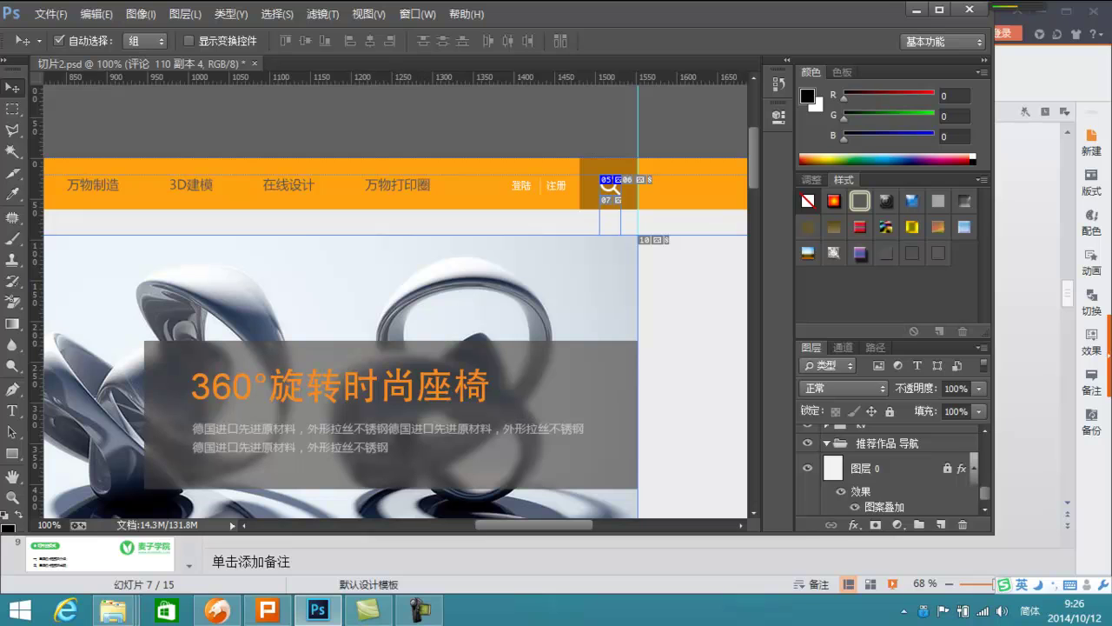
scroll(887, 469, up, 3)
scroll(887, 470, down, 2)
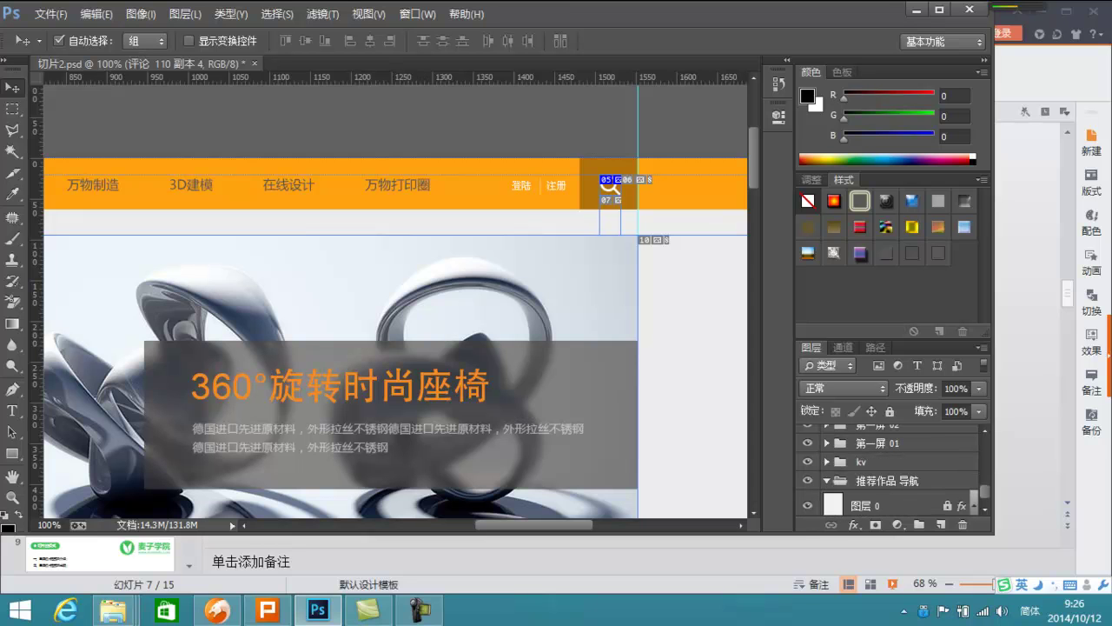
scroll(886, 469, up, 2)
scroll(887, 469, up, 3)
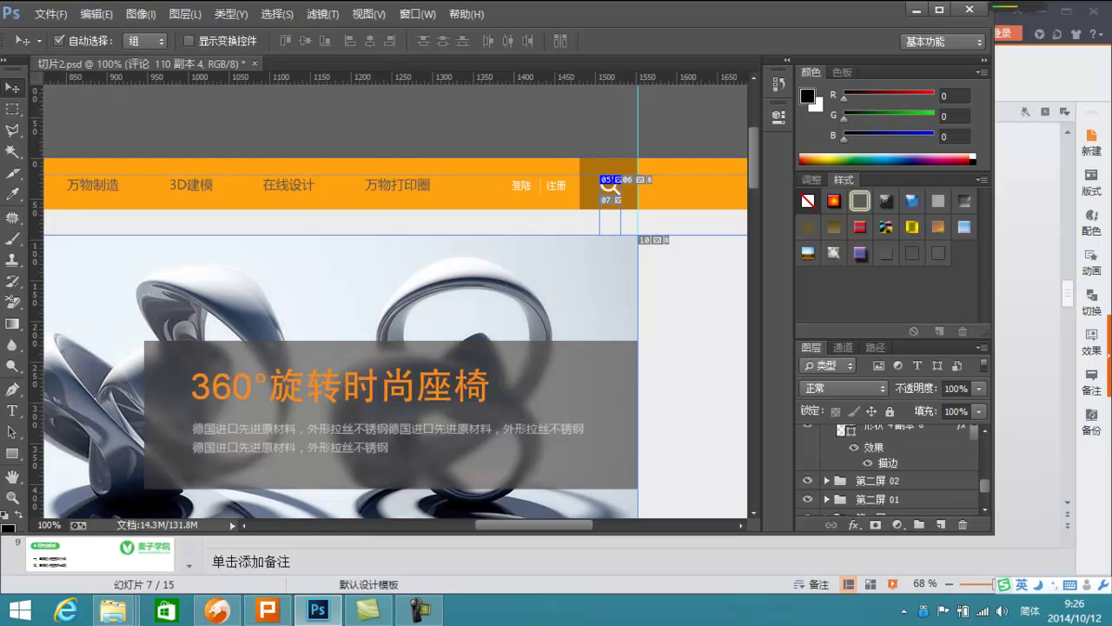
scroll(887, 469, up, 1)
scroll(886, 470, up, 2)
scroll(886, 469, up, 1)
scroll(887, 469, up, 1)
scroll(886, 469, up, 1)
scroll(886, 469, up, 1)
scroll(887, 469, up, 1)
scroll(886, 469, up, 2)
scroll(886, 469, up, 2)
scroll(886, 469, up, 2)
Step: Collapse the bottom layer group, then select and expand the top group
click(827, 490)
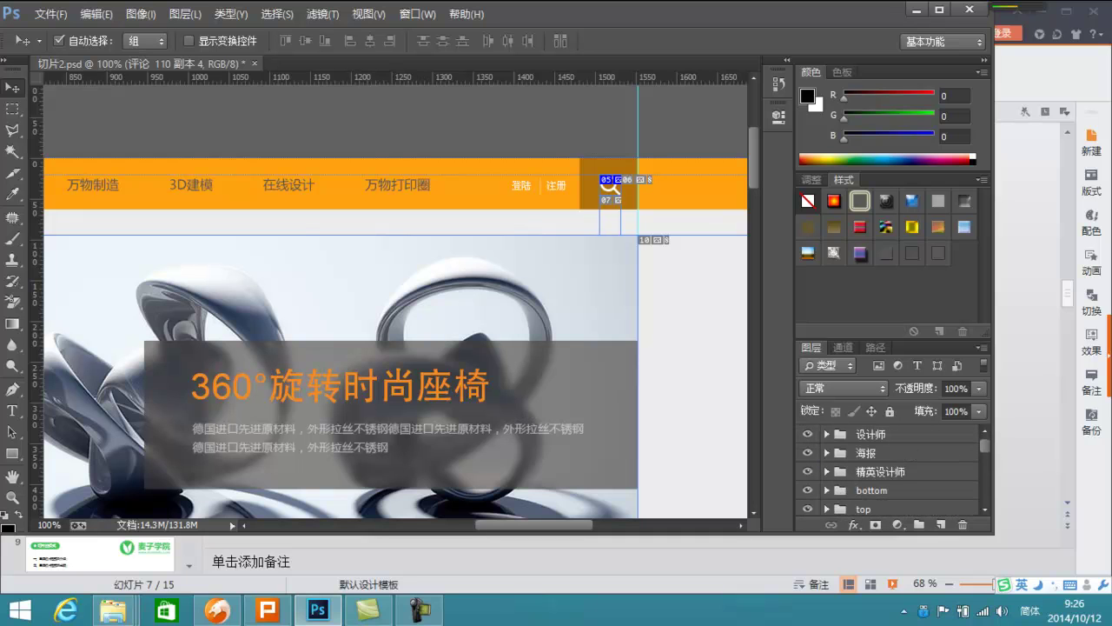
click(863, 508)
scroll(887, 469, down, 3)
scroll(886, 469, down, 1)
scroll(887, 470, up, 1)
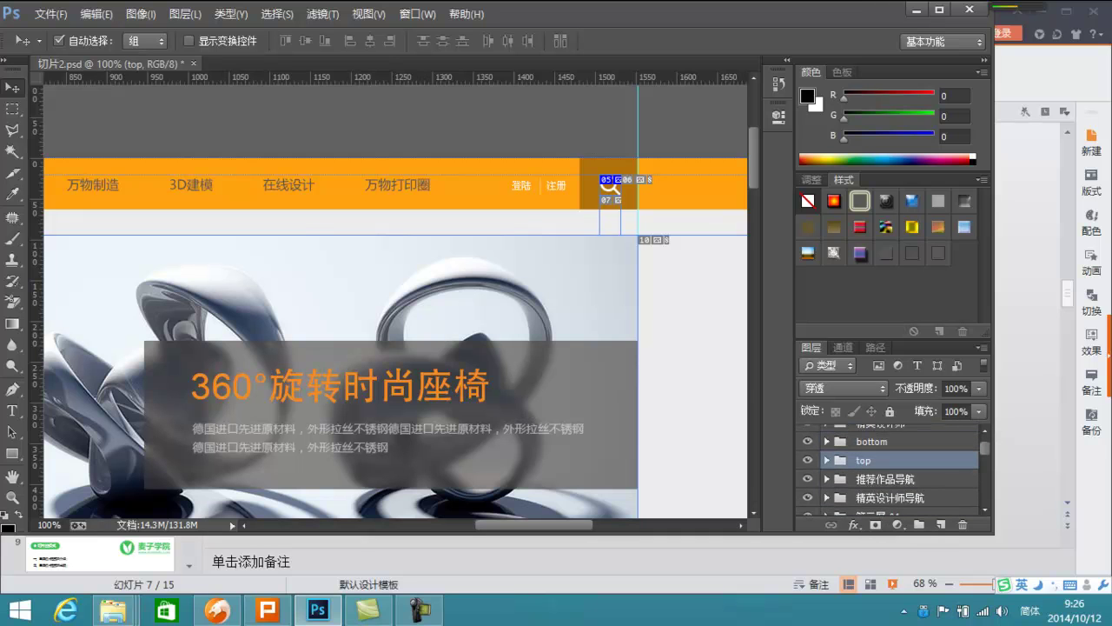
click(827, 460)
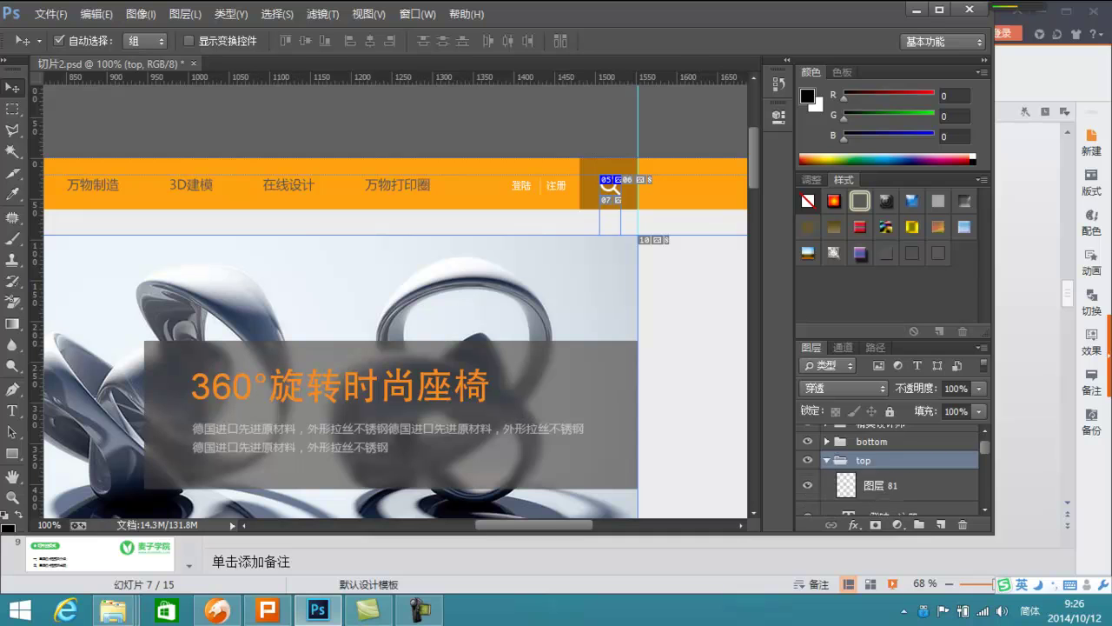
Step: Scroll through the top group's logo and 形状 shape layers
scroll(887, 469, down, 2)
scroll(886, 470, down, 2)
scroll(886, 469, down, 2)
scroll(886, 470, down, 2)
scroll(886, 470, down, 2)
scroll(887, 469, down, 2)
scroll(886, 469, down, 2)
scroll(887, 469, down, 1)
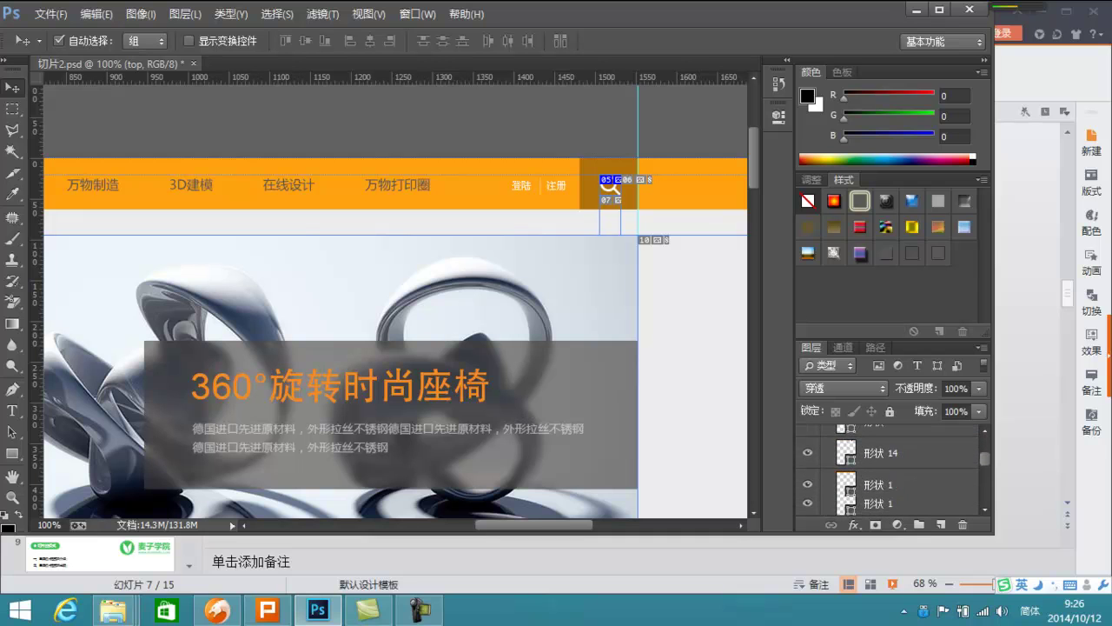
scroll(887, 470, down, 1)
Step: Hide the orange nav bar layer 形状 1 and the grey search-icon box layer 形状 14
click(808, 465)
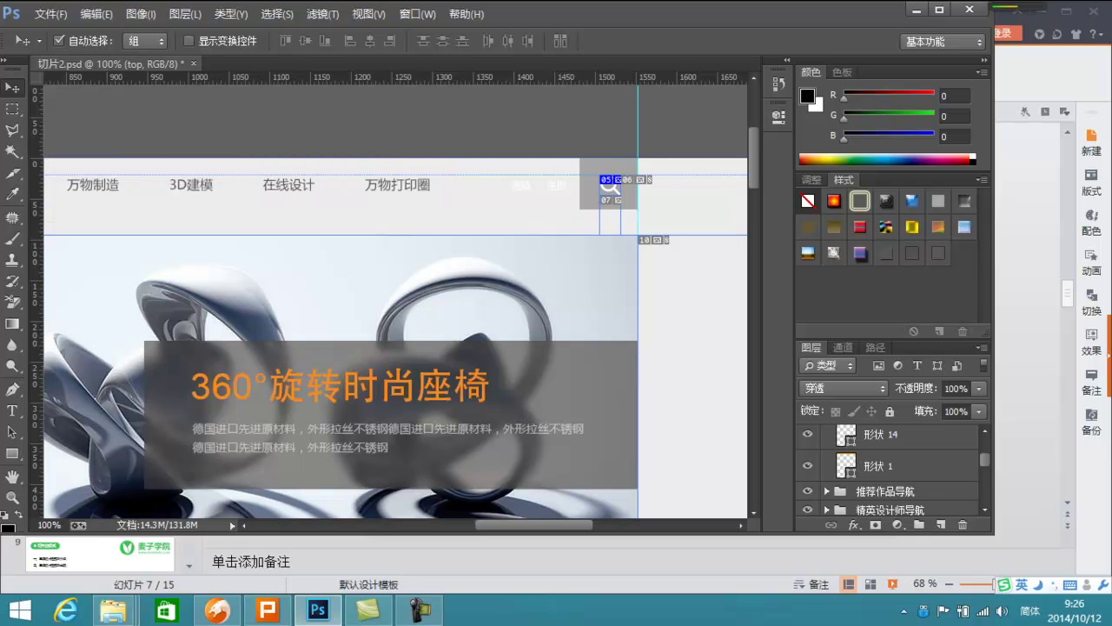
click(807, 465)
click(808, 433)
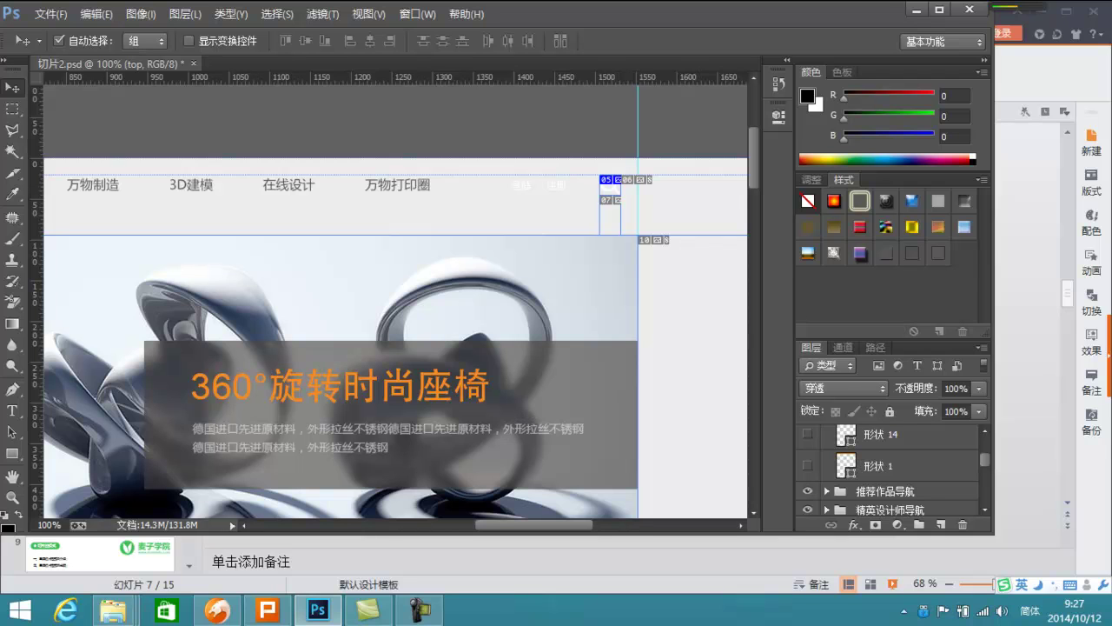
Step: Zoom in on the search-icon slice, hide the 图层 0 background, and switch to WPS
key(z)
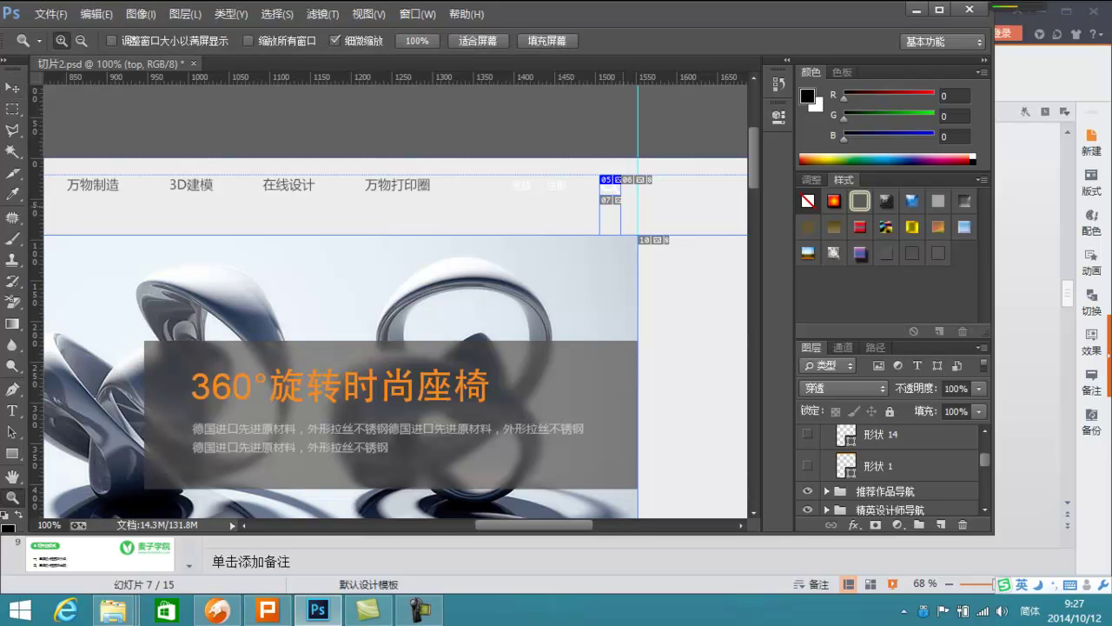
click(621, 187)
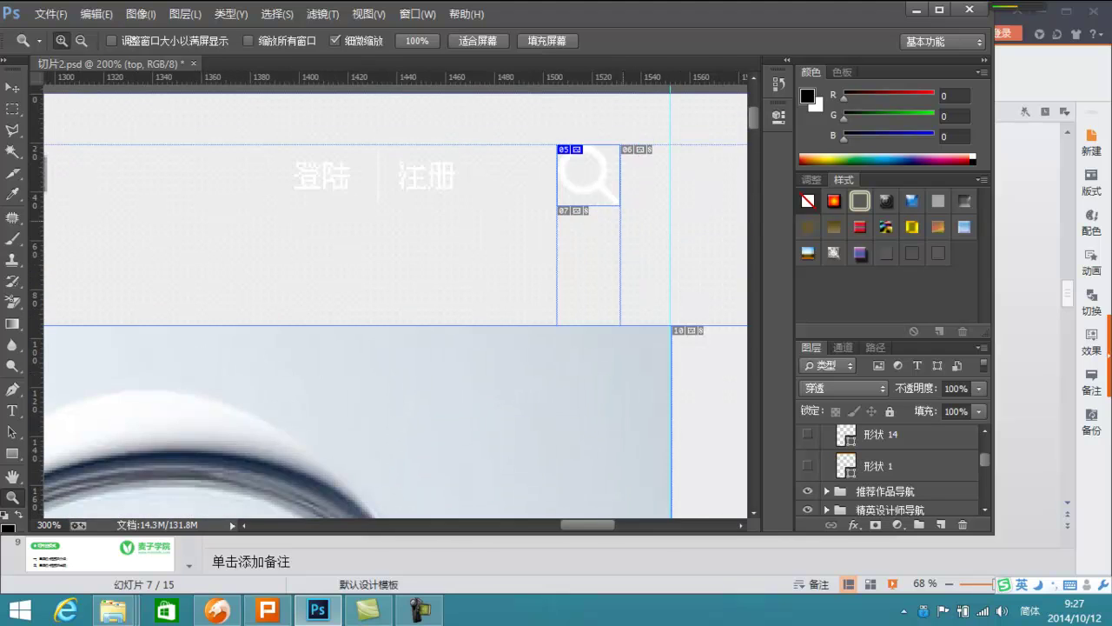
drag(621, 187, 336, 200)
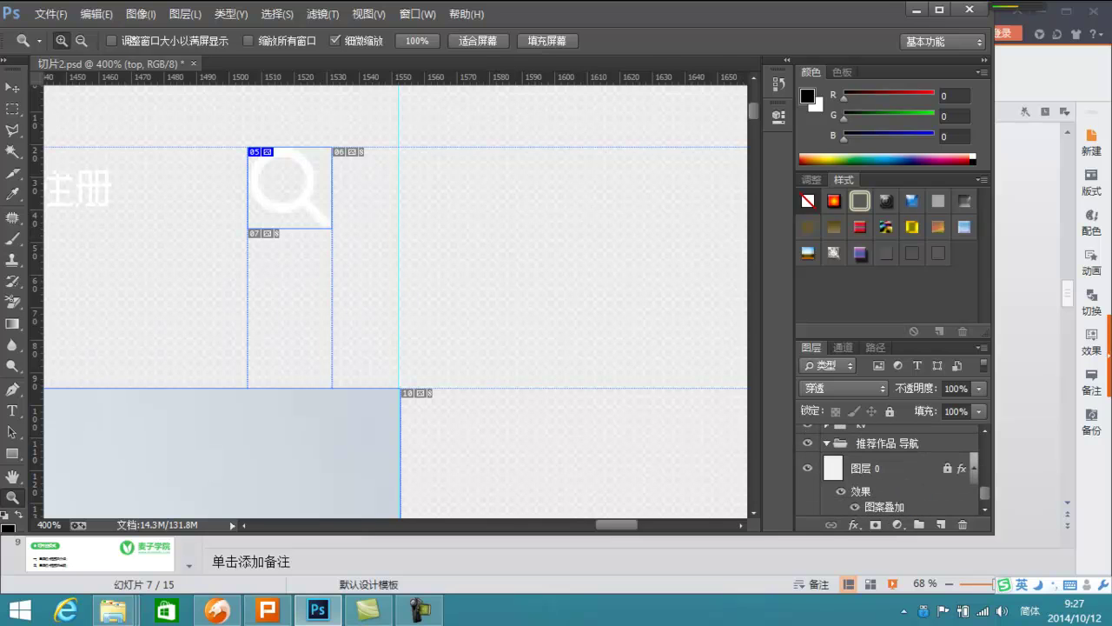
click(807, 468)
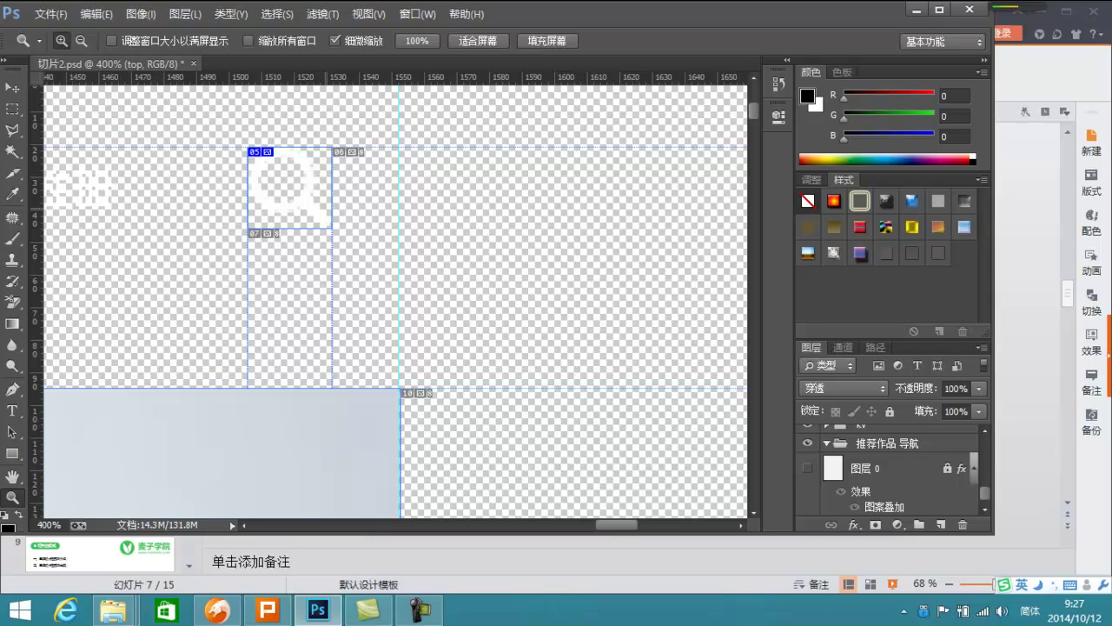
click(268, 608)
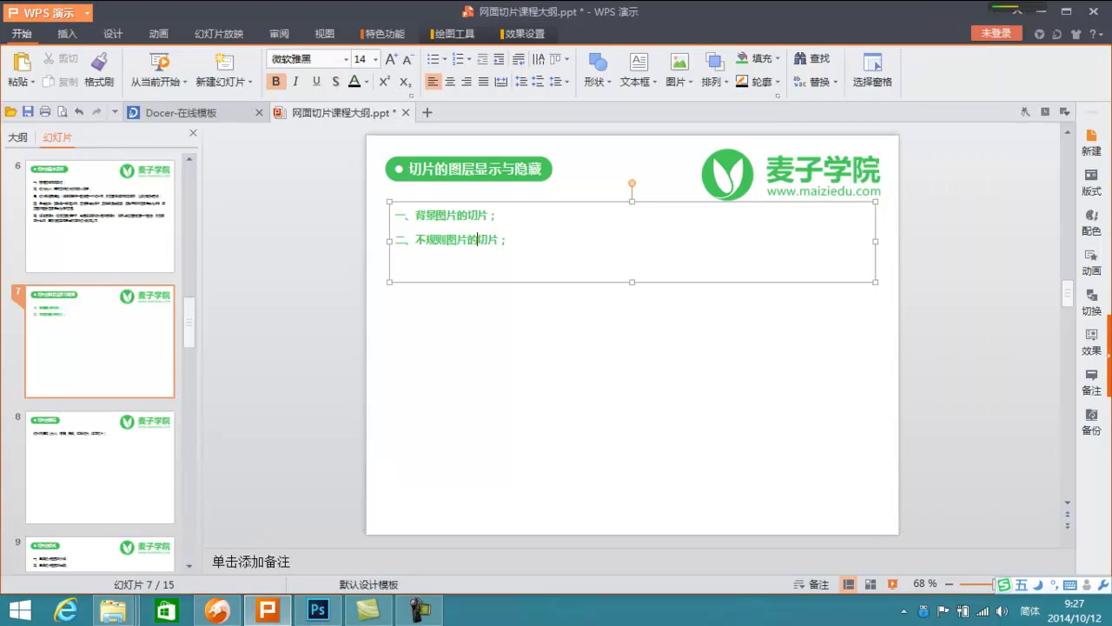
Step: Highlight the irregular-image and background-image slicing points in the slide 7 outline
drag(508, 239, 416, 240)
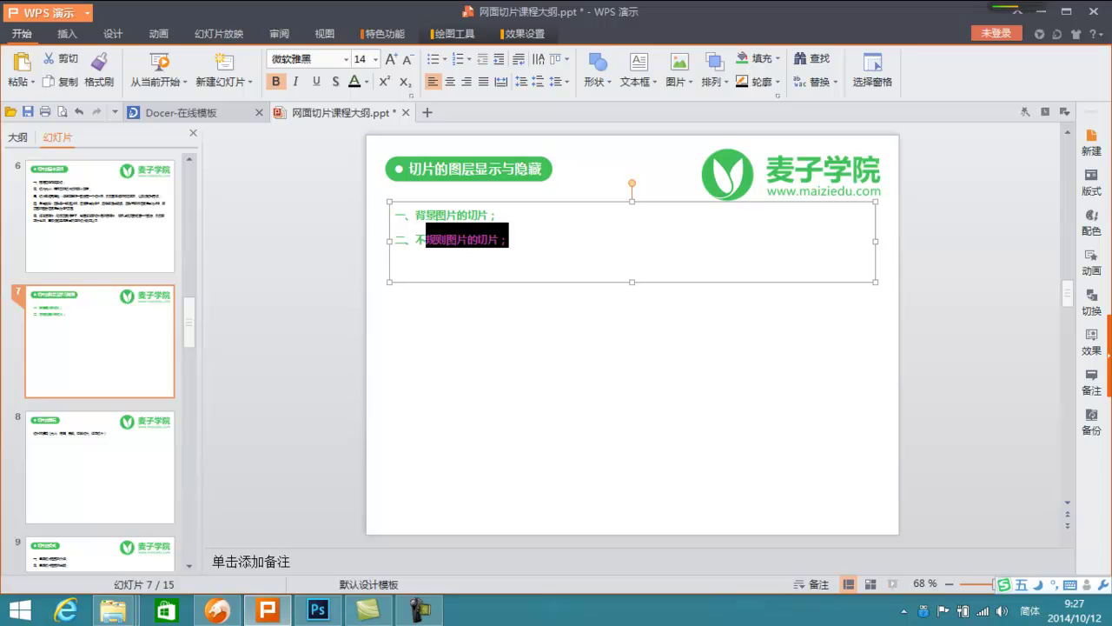
click(509, 239)
drag(508, 239, 416, 240)
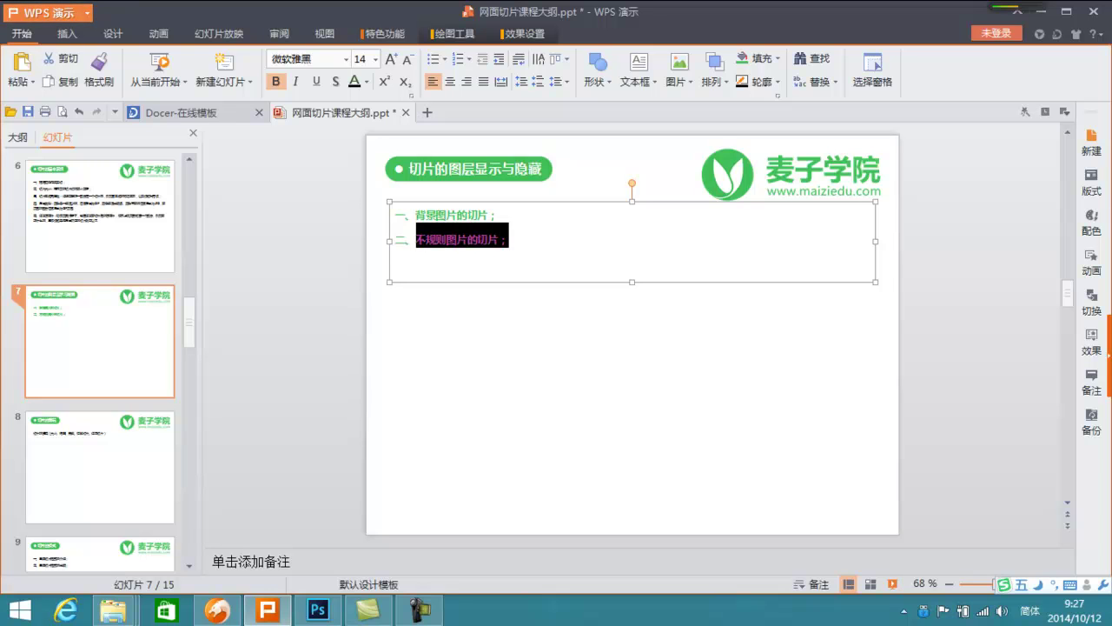
click(497, 215)
drag(499, 215, 425, 214)
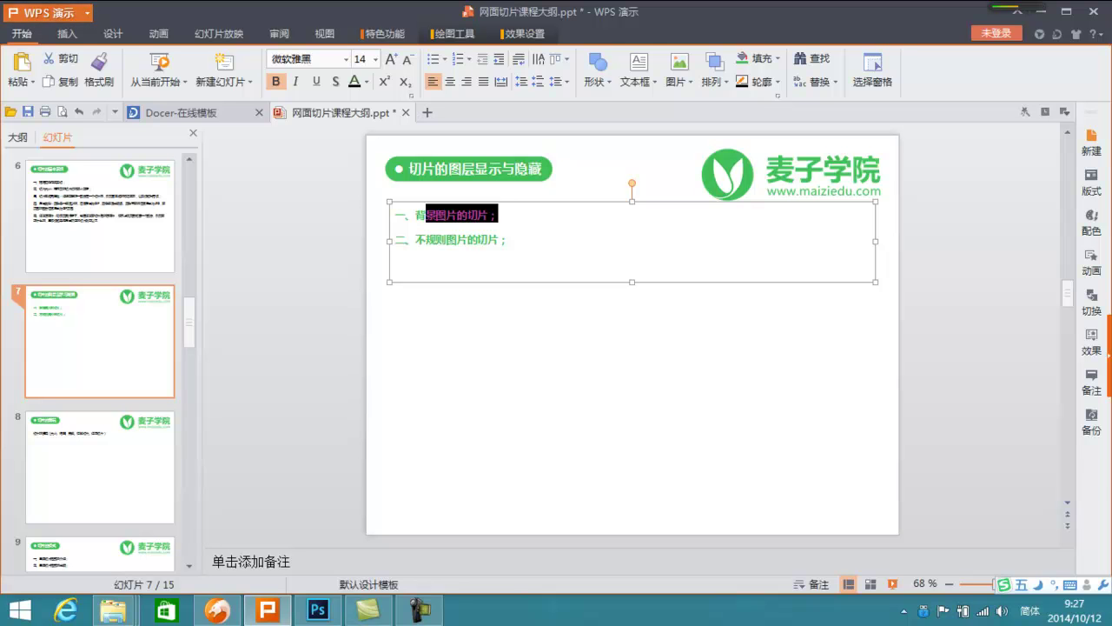
Step: Return to 切片2.psd in Photoshop and scroll the canvas down
key(alt+Tab)
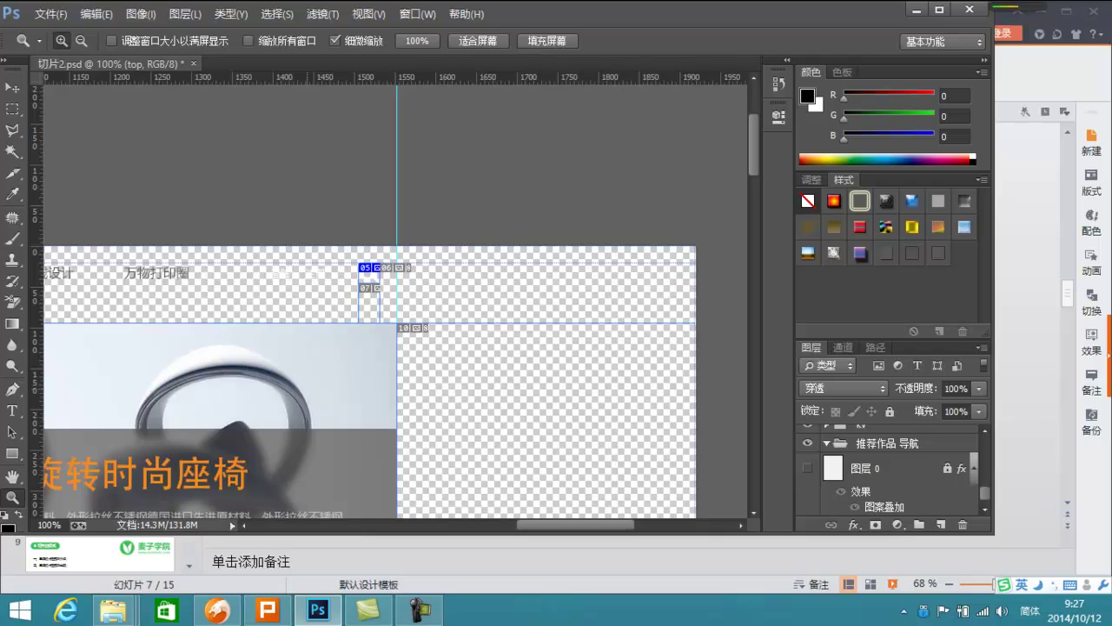
scroll(395, 296, down, 5)
scroll(396, 295, down, 5)
scroll(395, 296, down, 5)
Step: Scroll down to the orange footer and pan left along it
scroll(395, 295, down, 5)
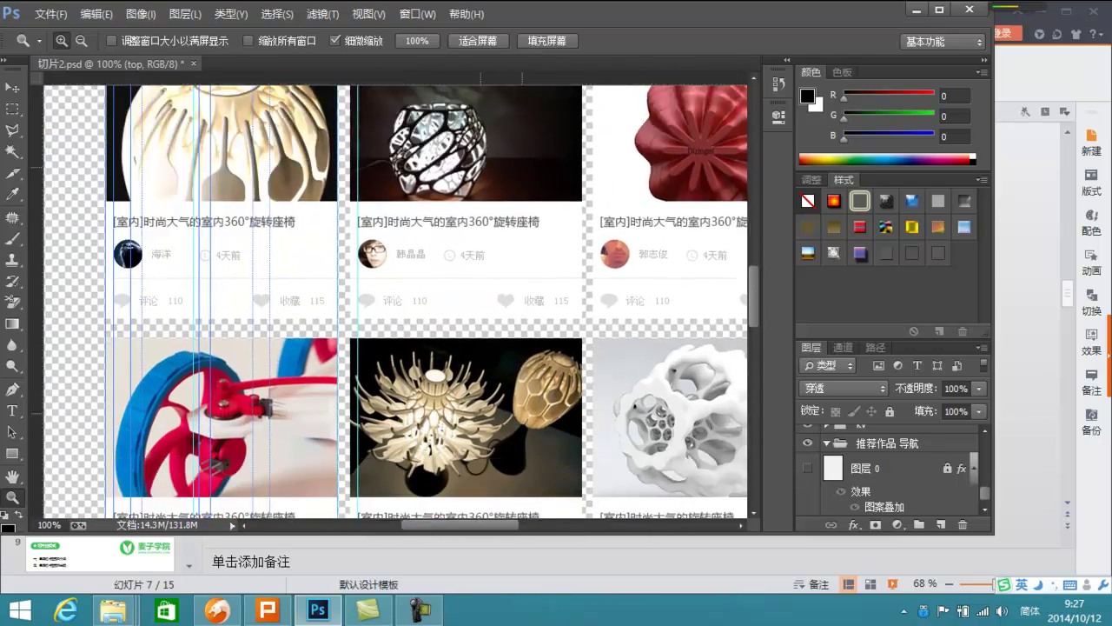
scroll(395, 295, down, 5)
scroll(396, 296, down, 5)
scroll(395, 296, down, 5)
scroll(395, 296, down, 5)
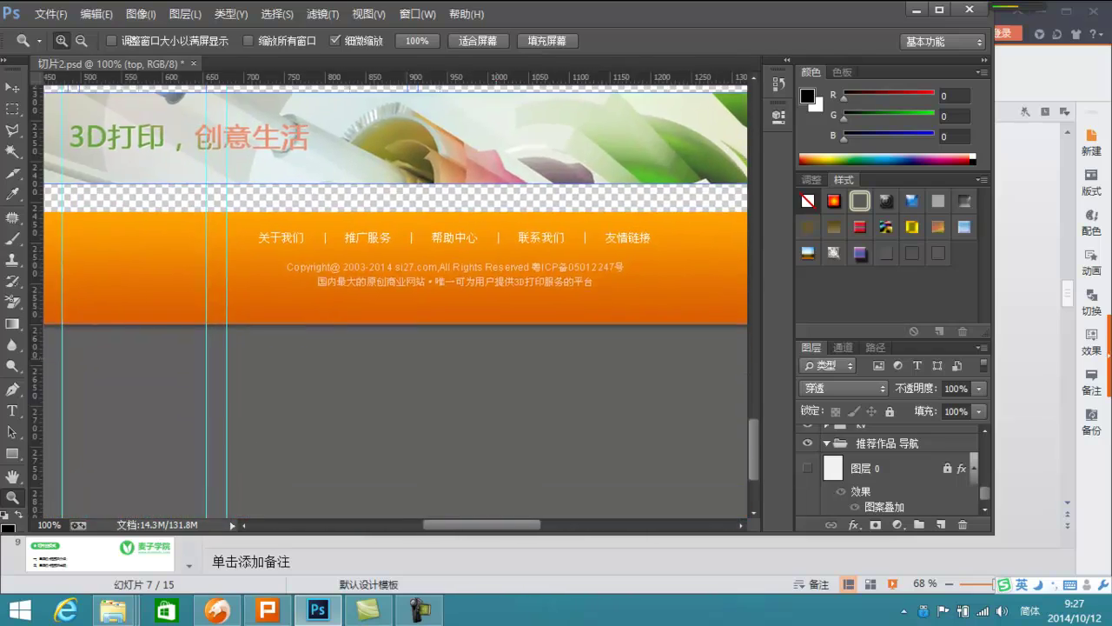
scroll(395, 296, up, 1)
scroll(395, 295, left, 1)
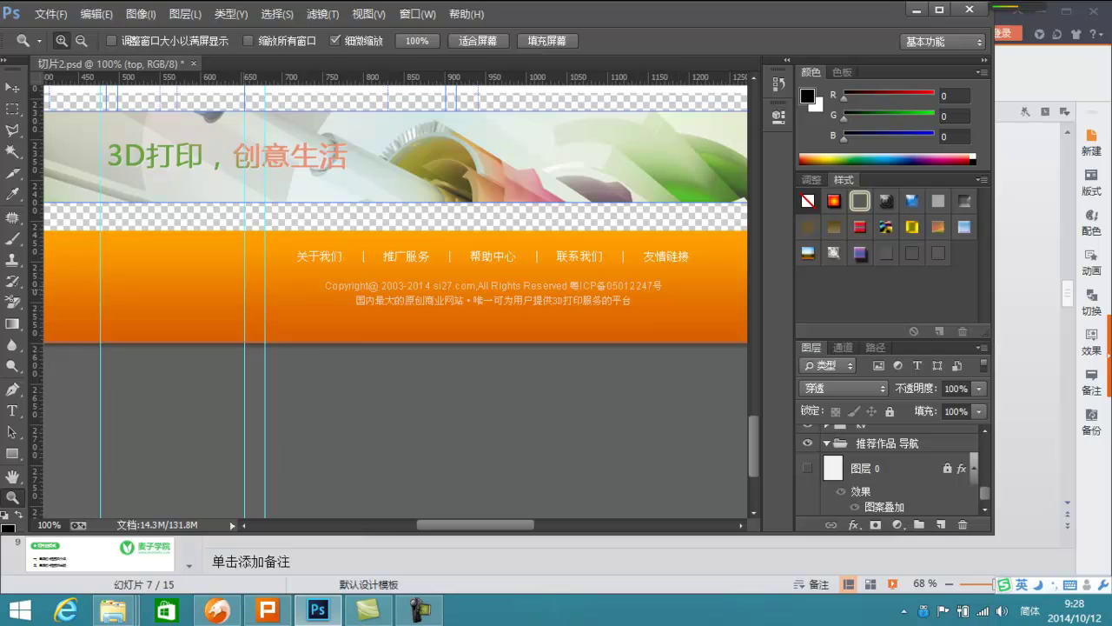
scroll(396, 295, left, 5)
scroll(396, 295, left, 1)
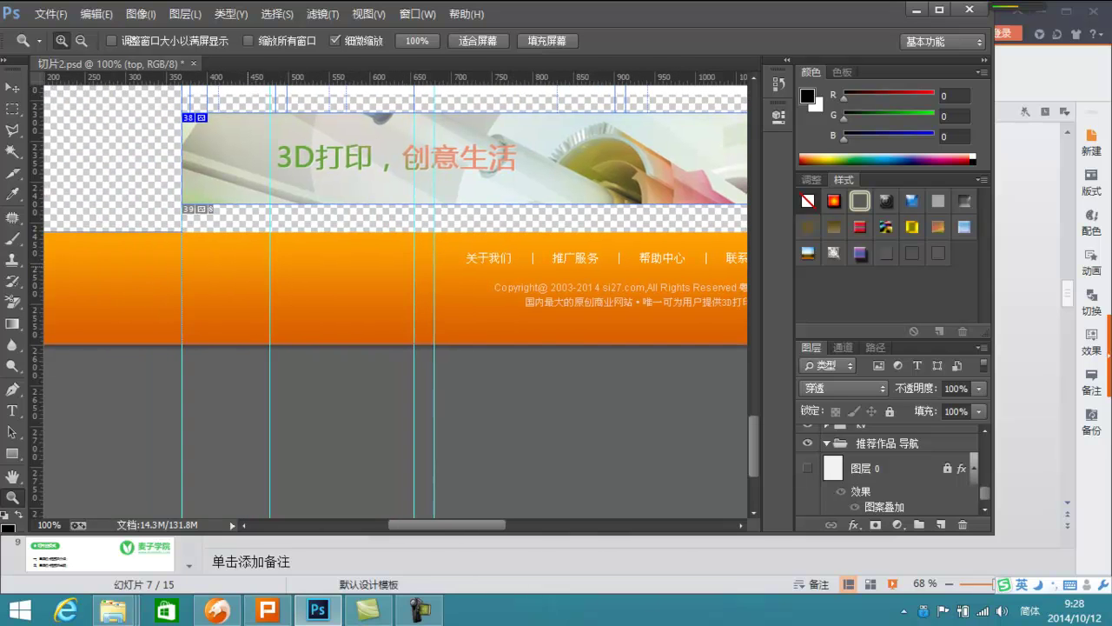
scroll(395, 295, left, 4)
scroll(395, 295, left, 4)
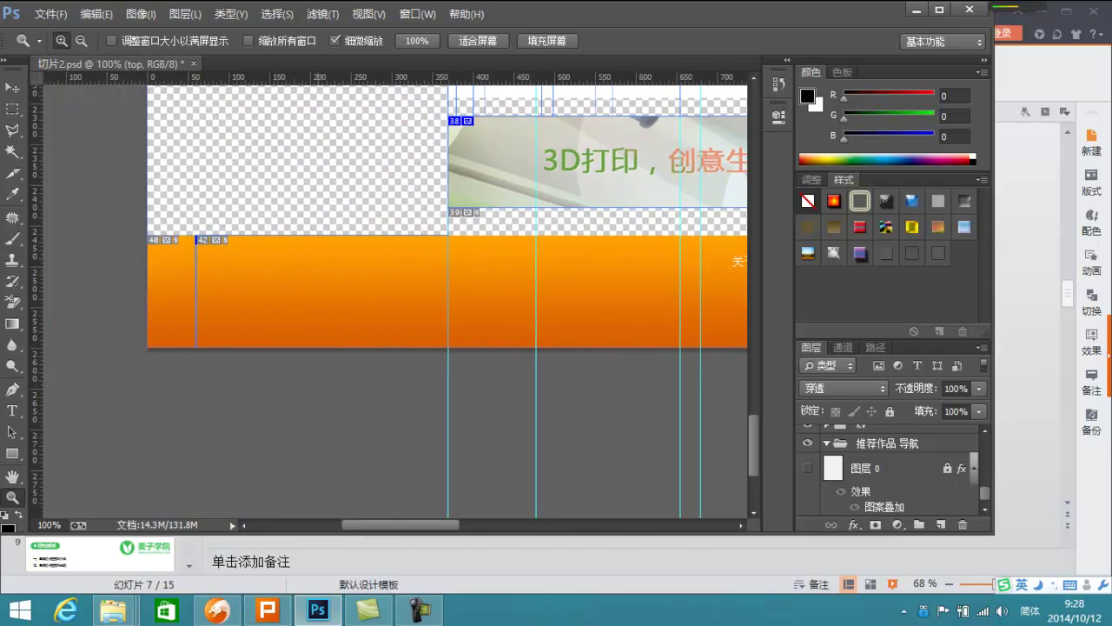
scroll(396, 295, left, 1)
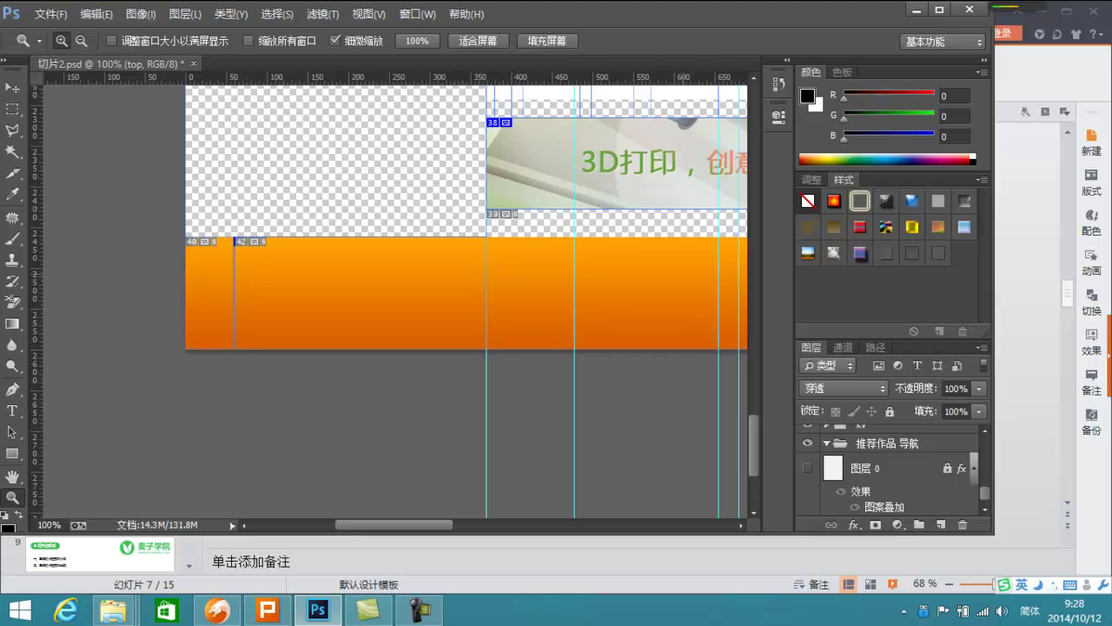
Step: Pan right and back left across the footer band and banner
scroll(396, 296, right, 8)
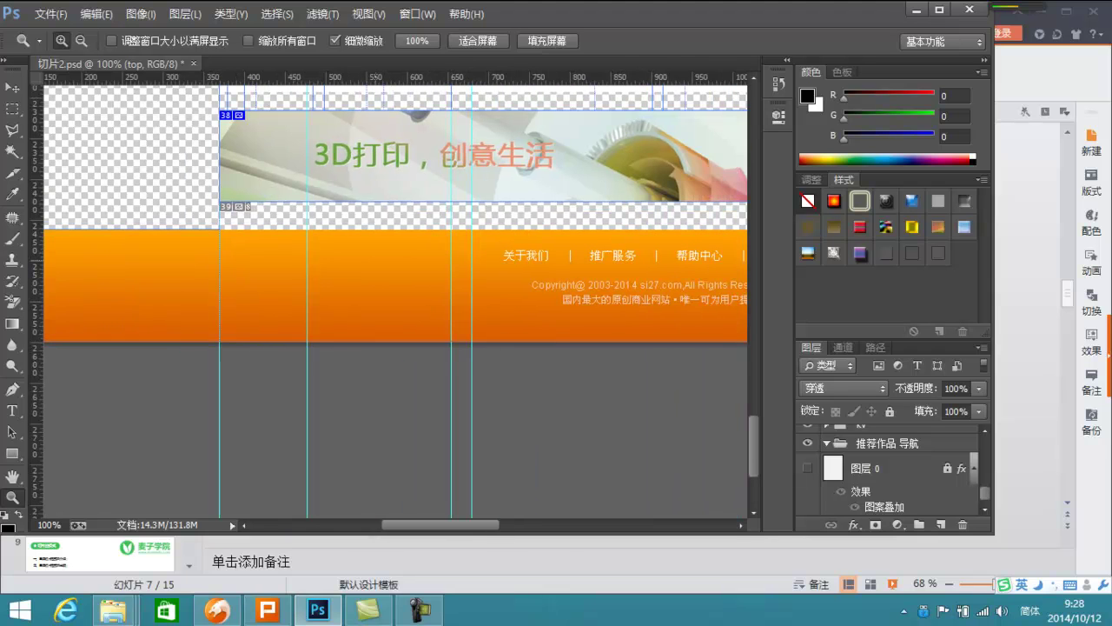
scroll(396, 296, right, 6)
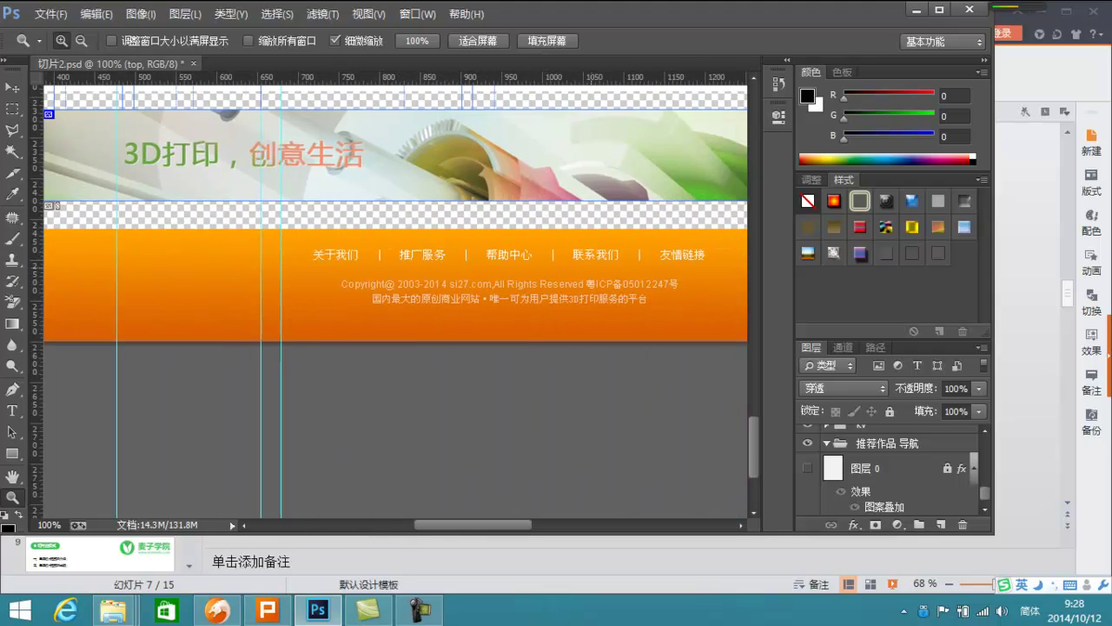
scroll(396, 295, right, 8)
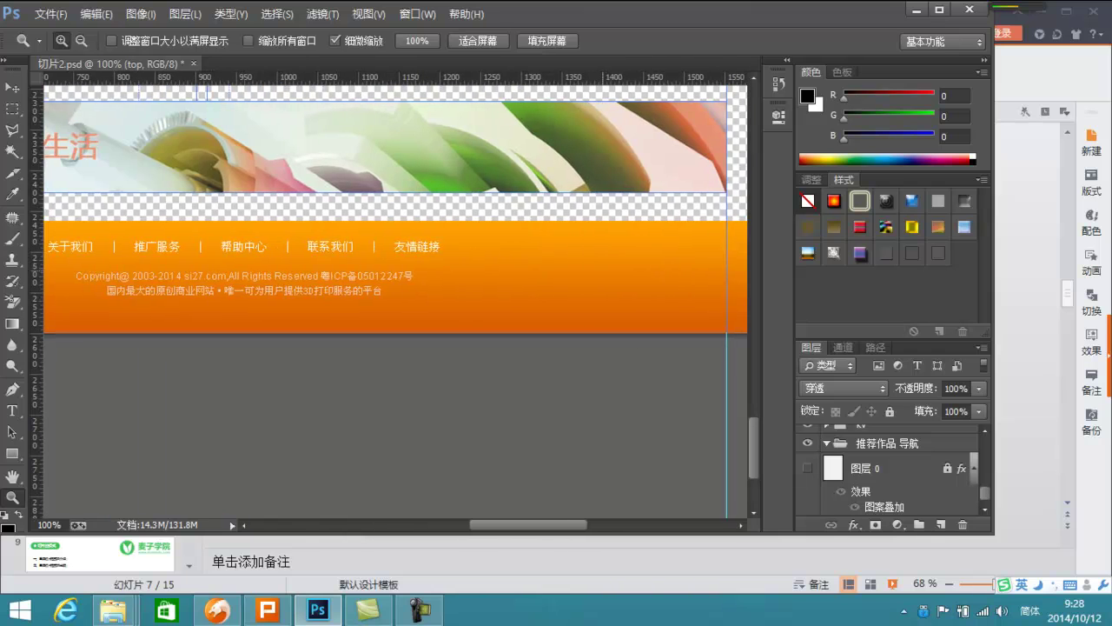
scroll(396, 296, right, 4)
scroll(395, 295, right, 5)
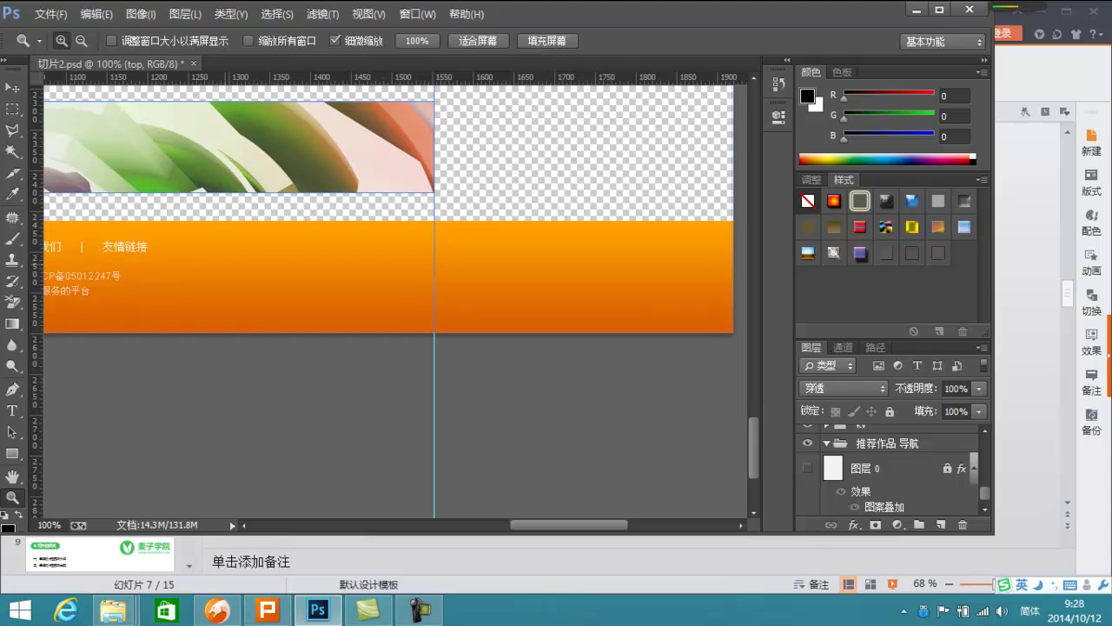
scroll(395, 296, left, 3)
scroll(396, 296, left, 6)
scroll(395, 296, left, 3)
scroll(395, 295, left, 2)
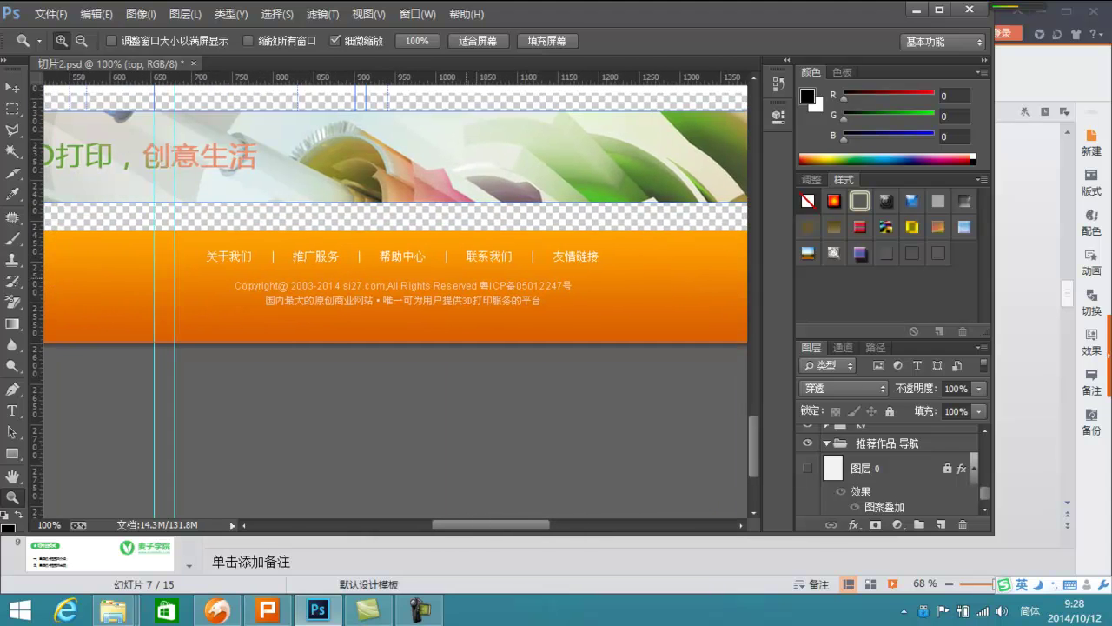
scroll(395, 295, left, 4)
scroll(395, 296, left, 3)
scroll(396, 296, left, 3)
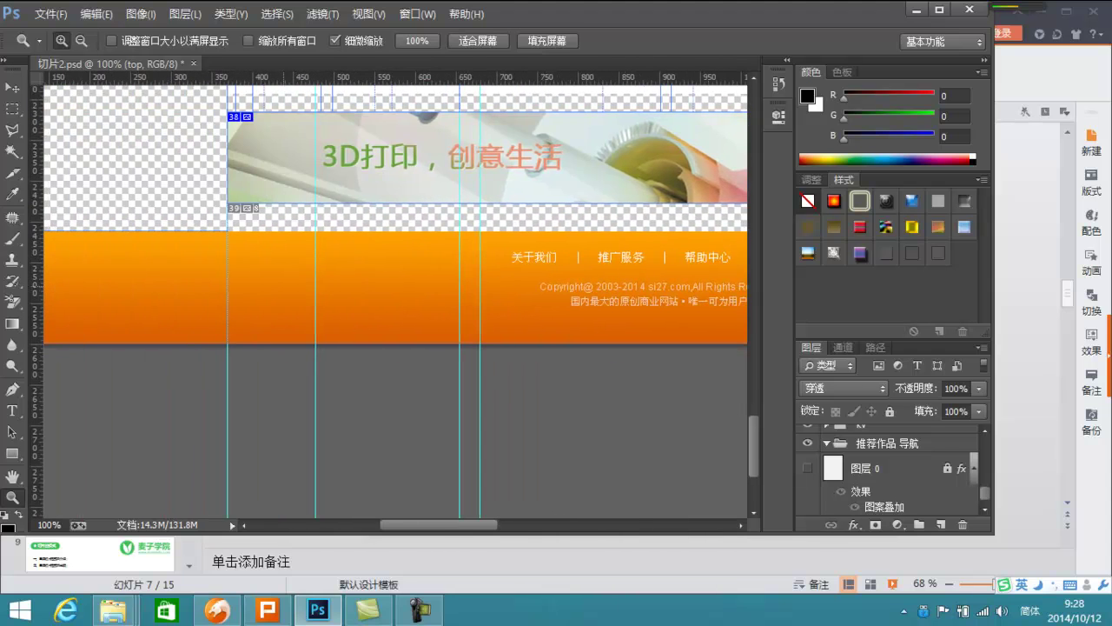
scroll(395, 295, left, 6)
scroll(396, 296, left, 1)
click(181, 286)
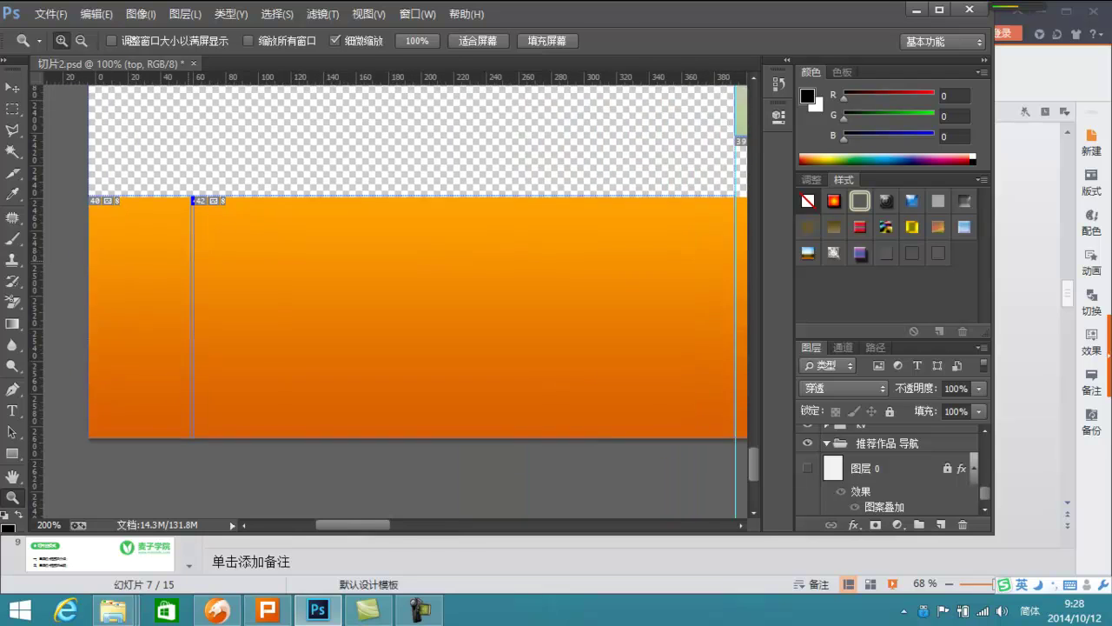
click(192, 231)
key(c)
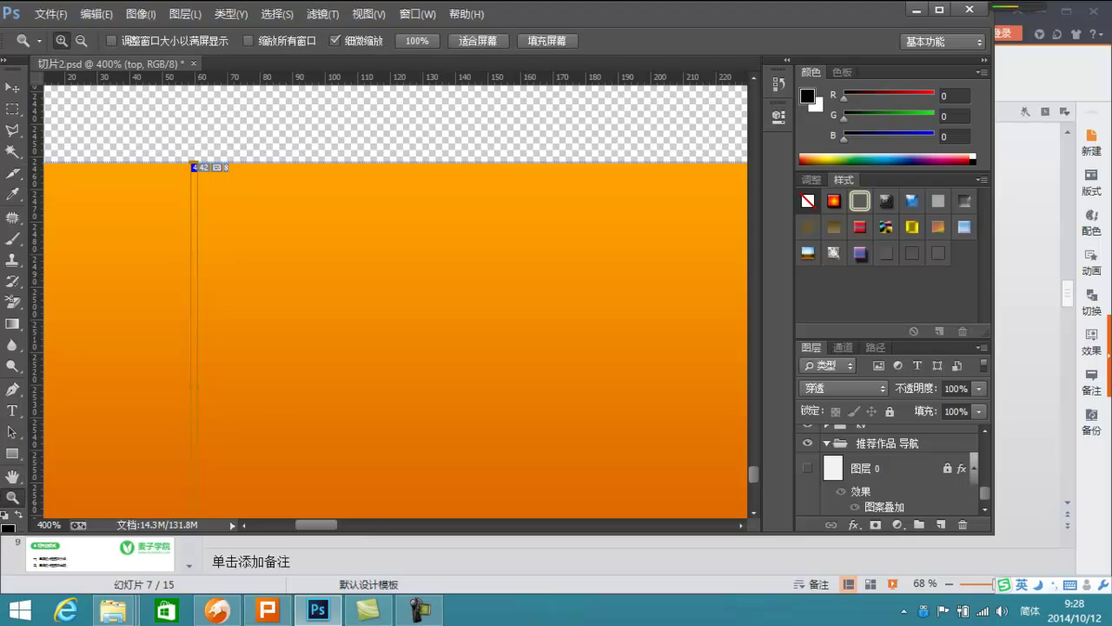
double_click(12, 496)
key(Tab)
scroll(594, 63, right, 5)
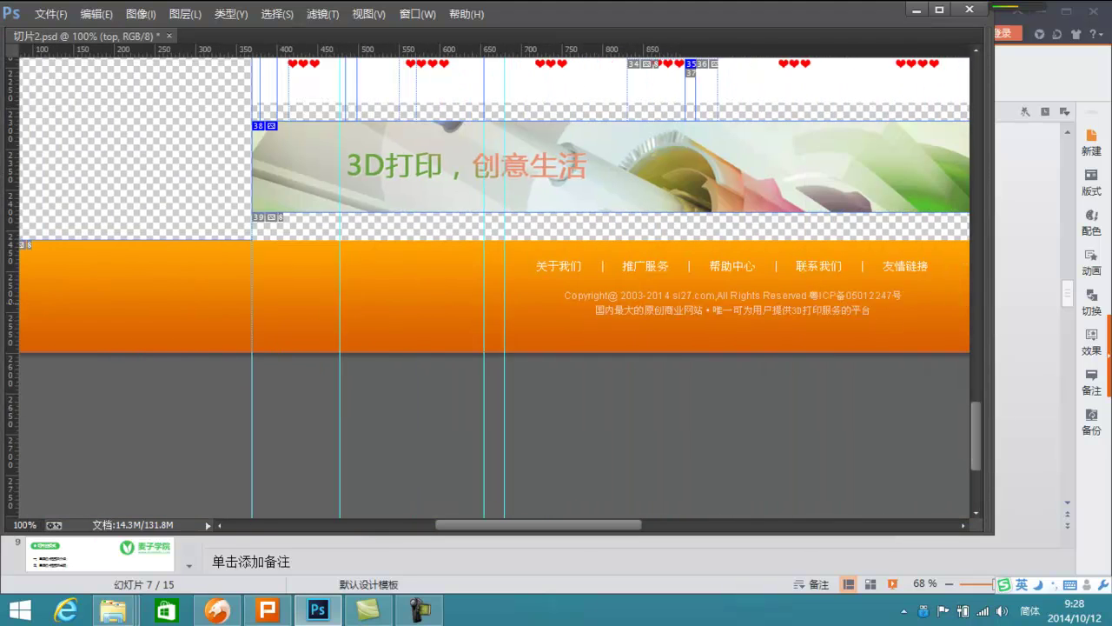
scroll(594, 63, right, 4)
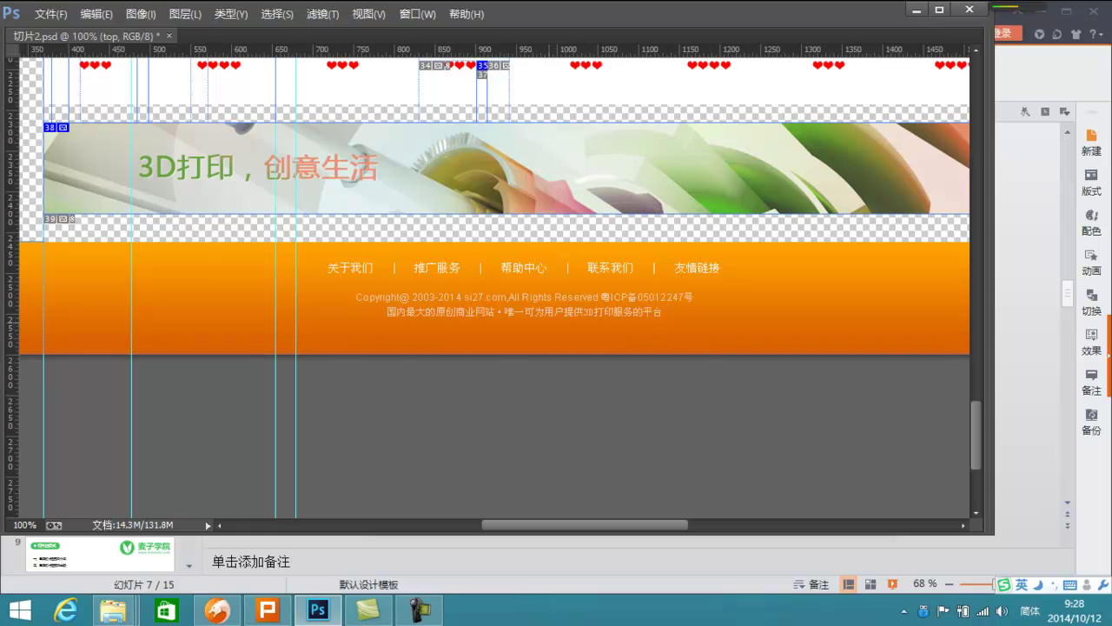
key(Tab)
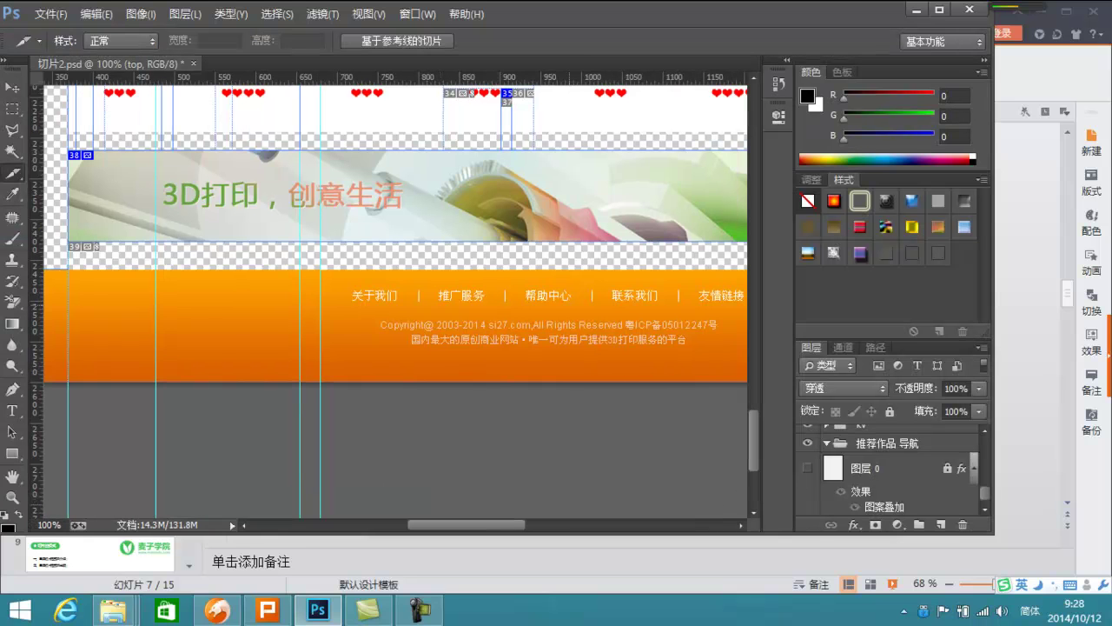
scroll(391, 296, right, 3)
key(t)
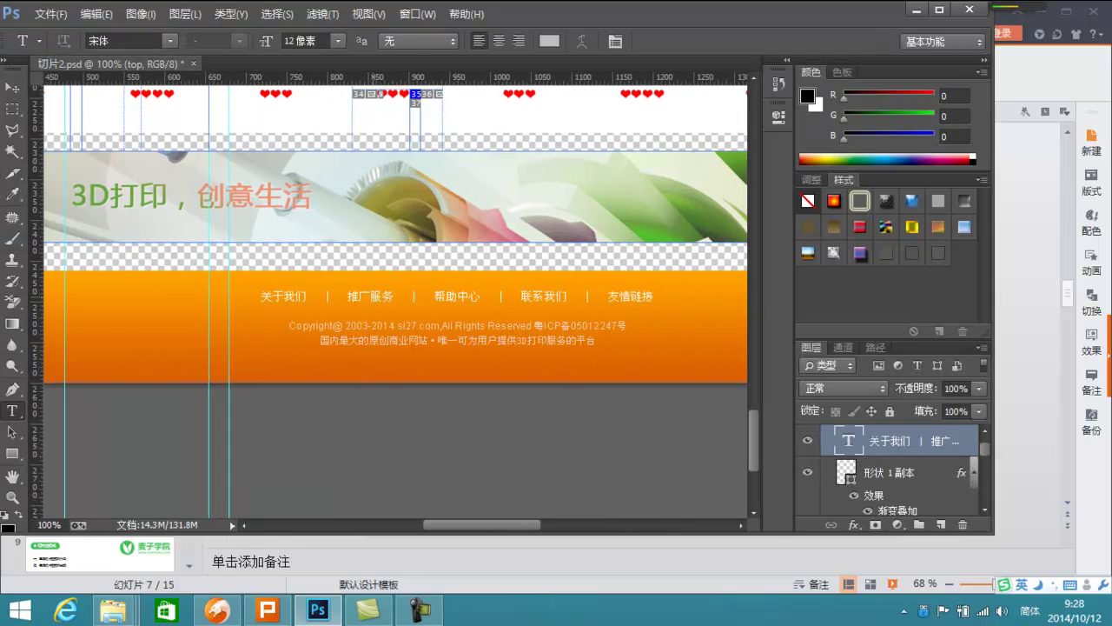
click(370, 295)
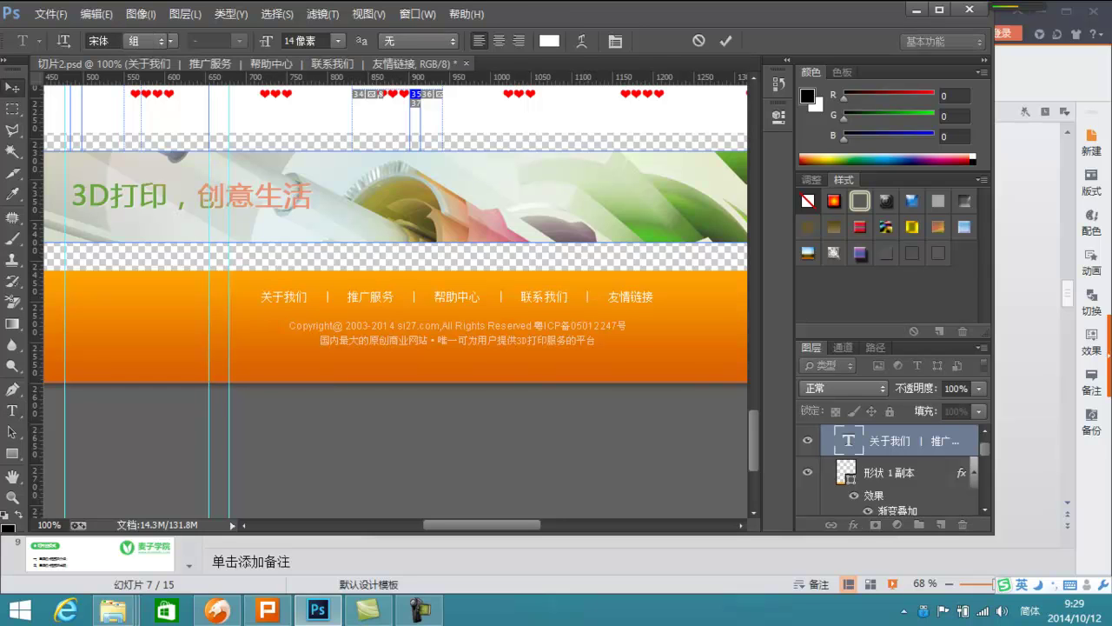
key(ctrl+Return)
key(v)
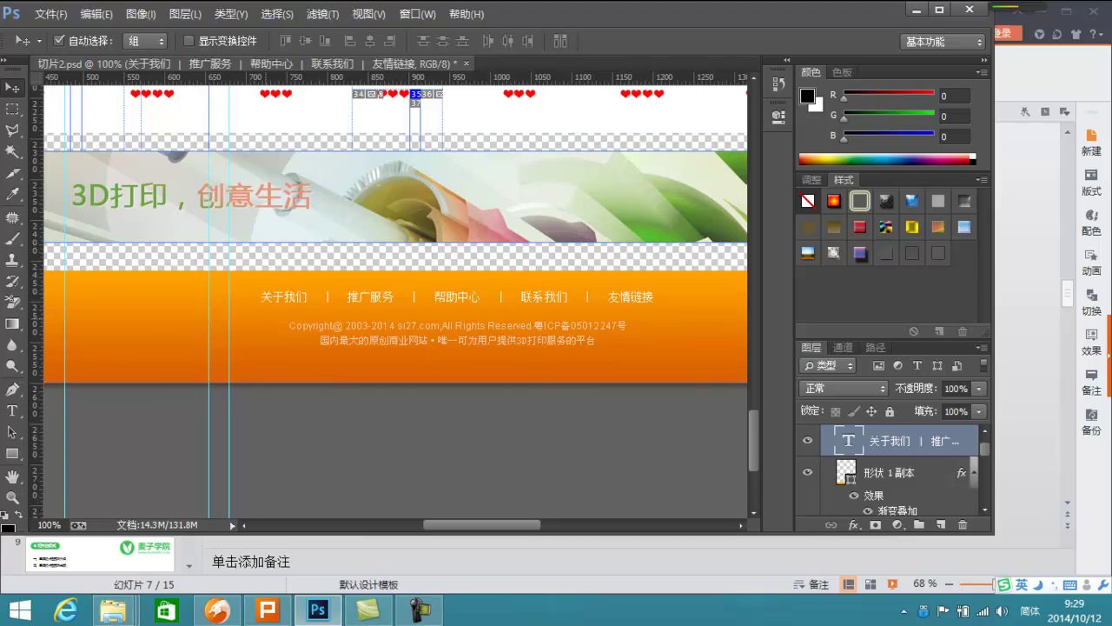
scroll(266, 322, left, 5)
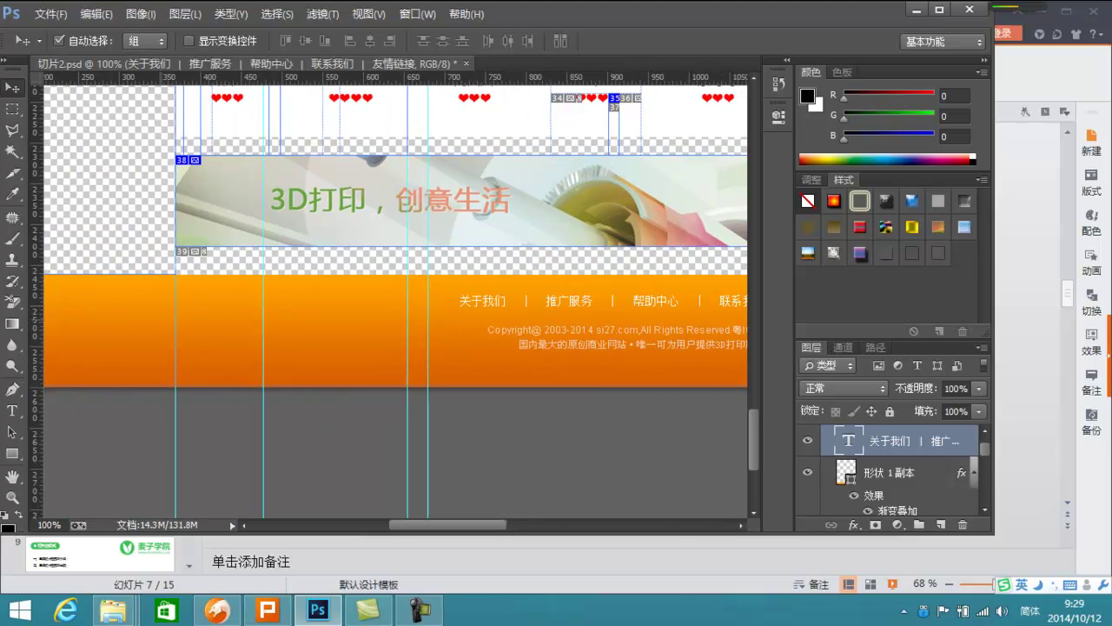
drag(641, 314, 466, 315)
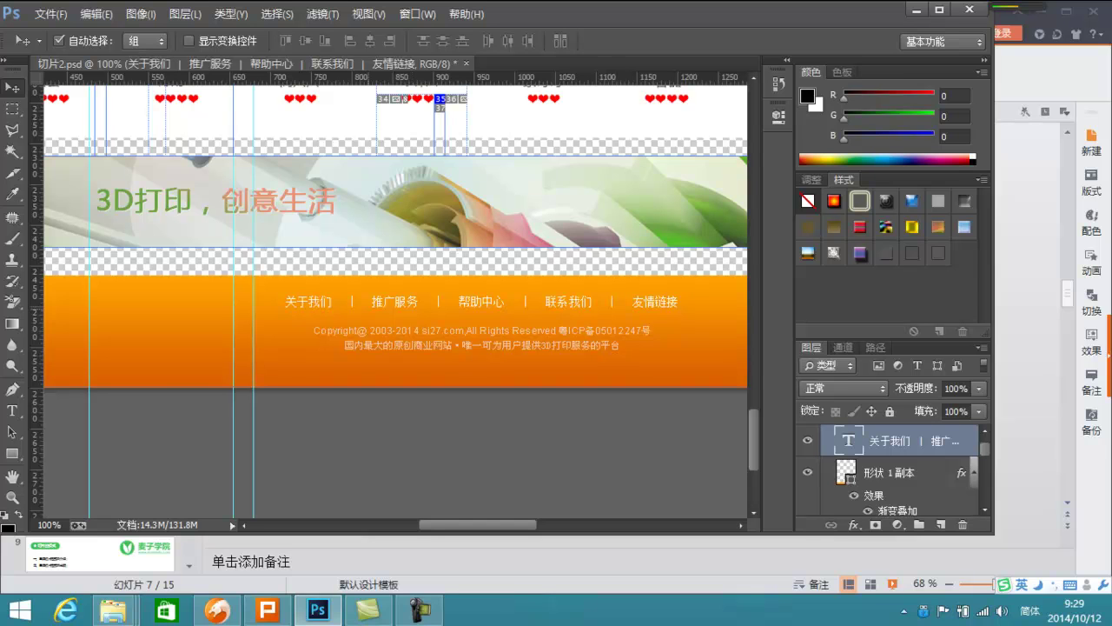
Step: Select the footer word 推广服务 with the Type tool, then exit without changes
key(t)
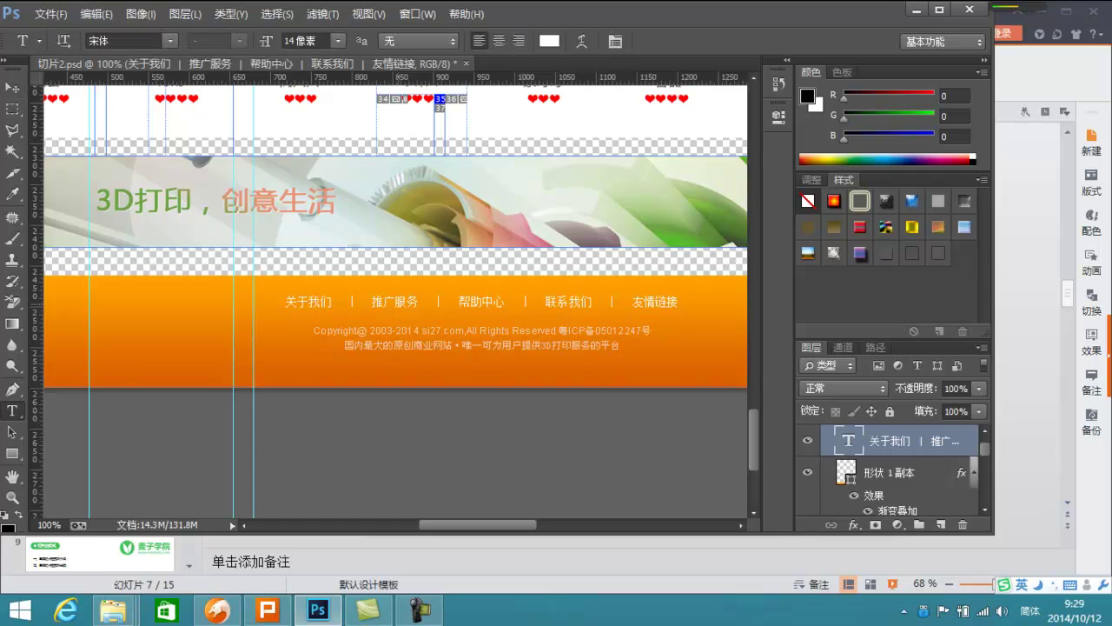
double_click(395, 302)
click(12, 88)
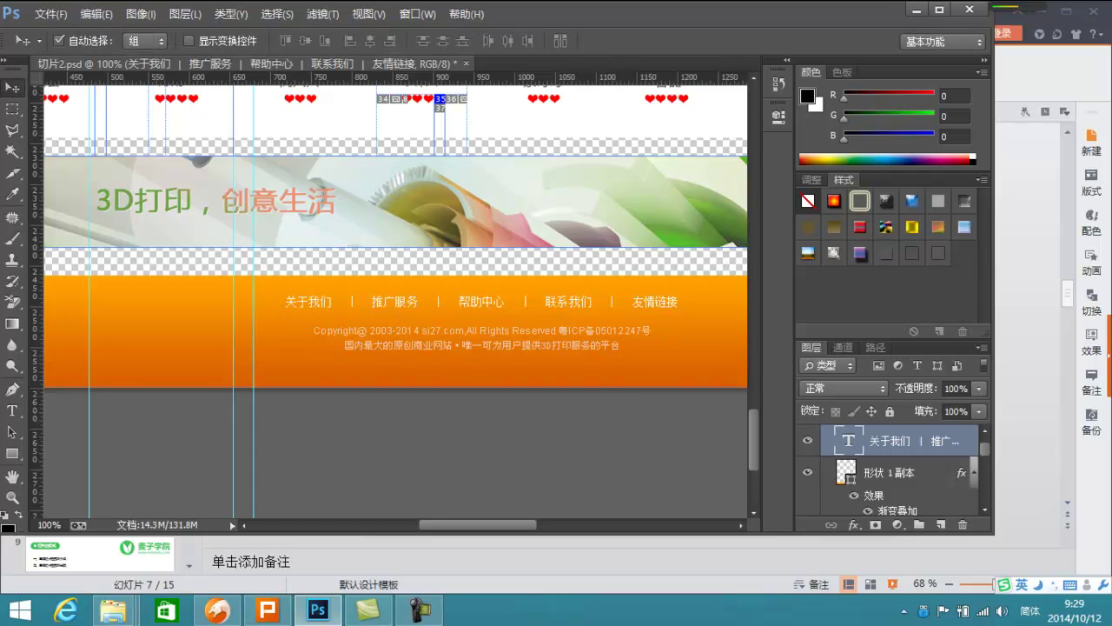
Step: Hide the footer link row and copyright layers, keeping the orange 形状 1 副本 background visible
click(807, 472)
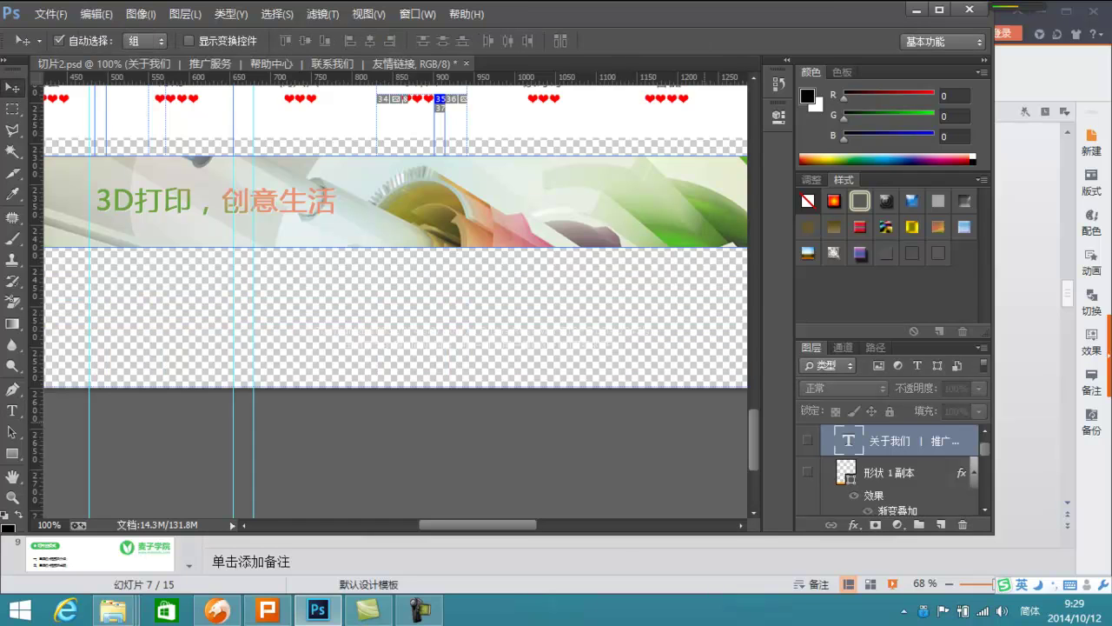
click(807, 440)
scroll(886, 469, up, 1)
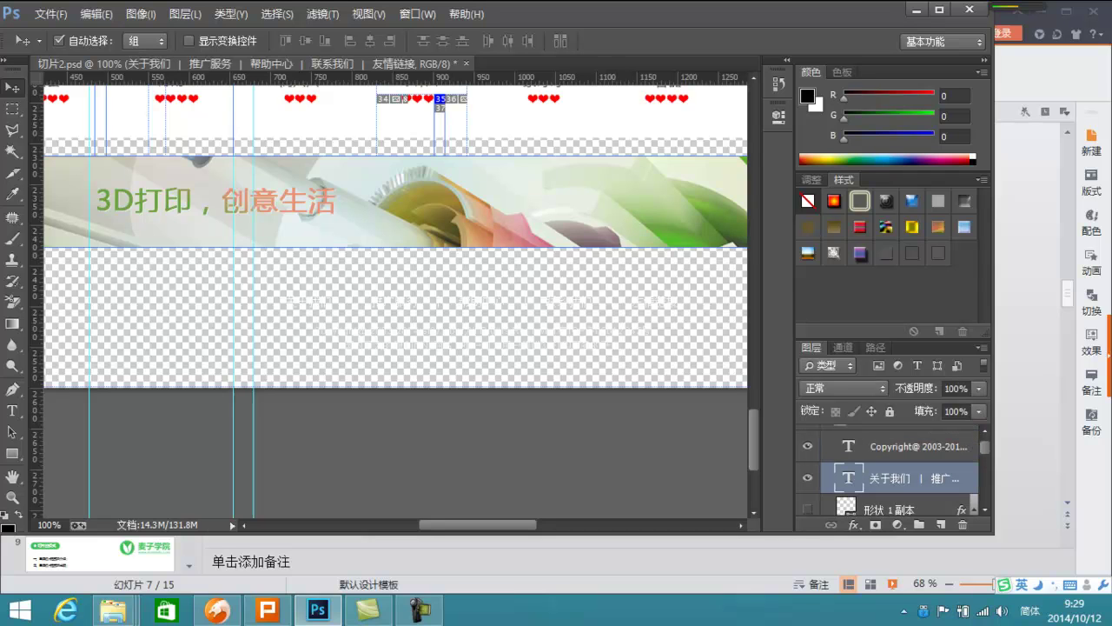
click(807, 445)
click(807, 510)
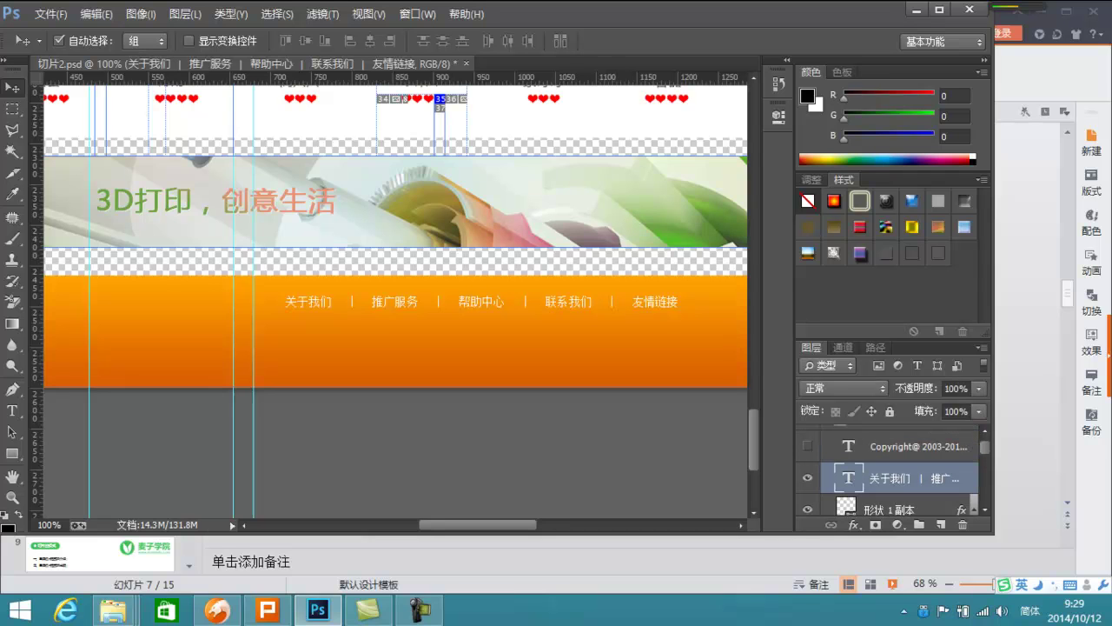
scroll(887, 469, down, 1)
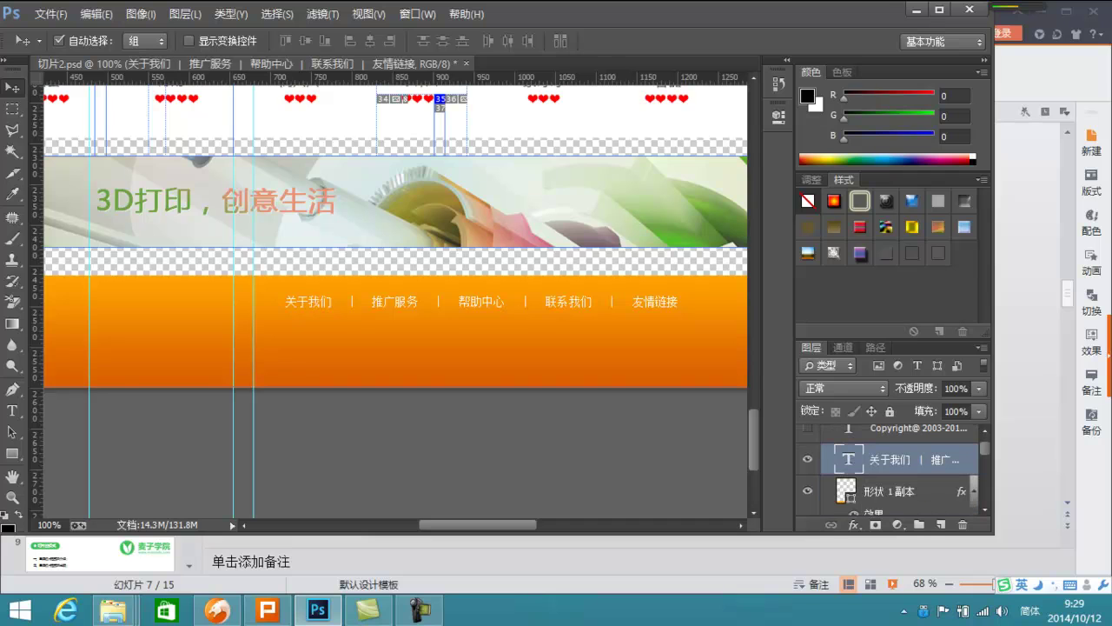
click(808, 459)
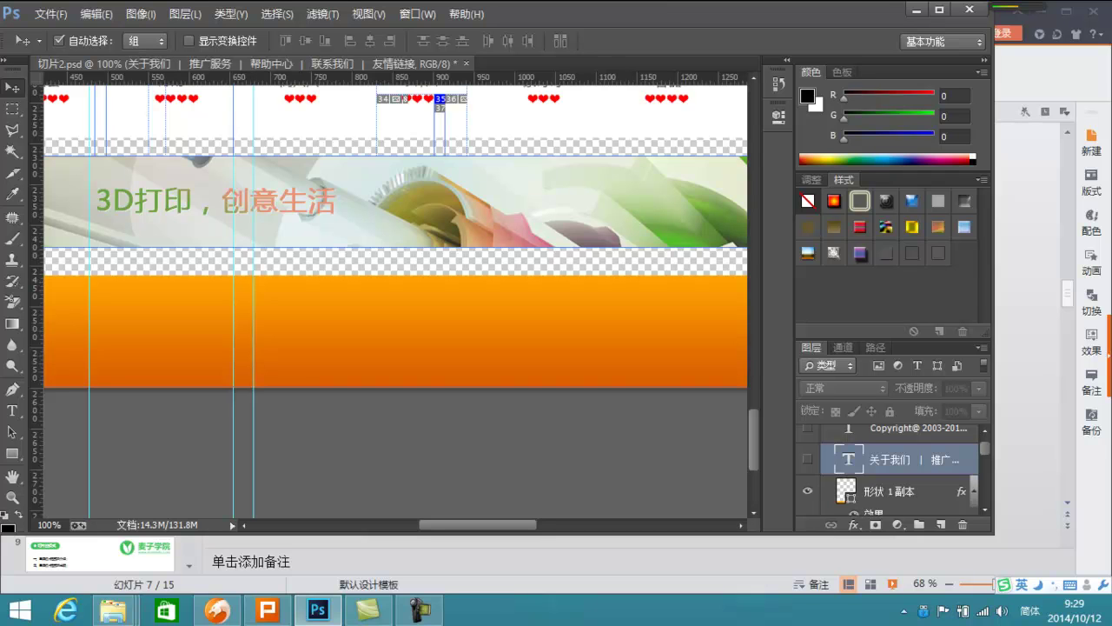
Step: Cut slice 43 across the orange footer band, then return to the WPS course slides
scroll(886, 469, up, 1)
scroll(886, 473, down, 1)
key(c)
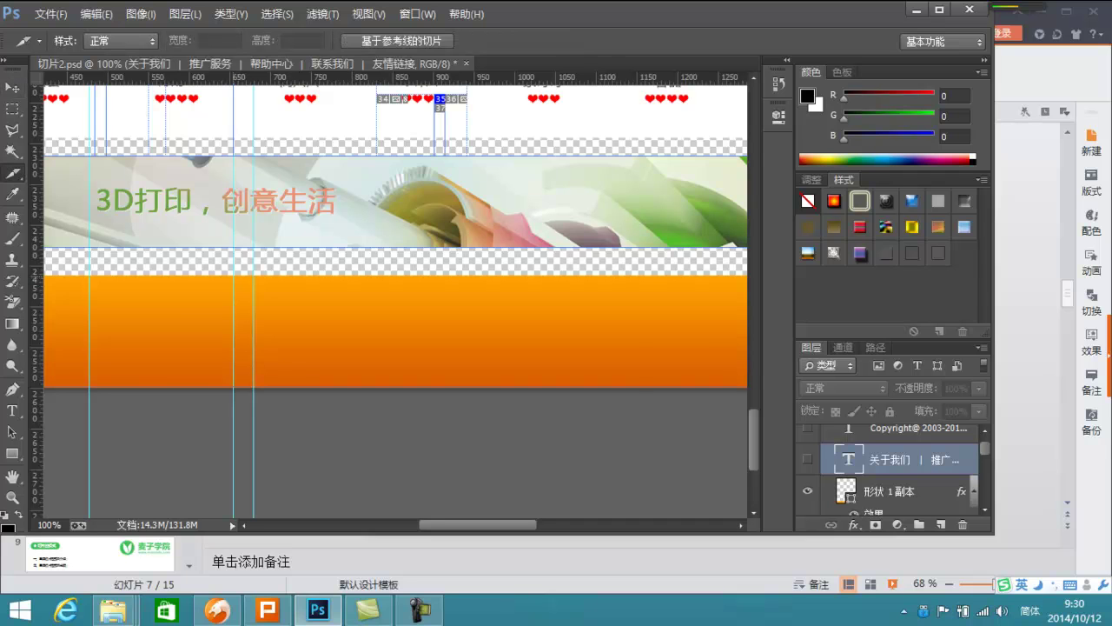
drag(233, 275, 645, 387)
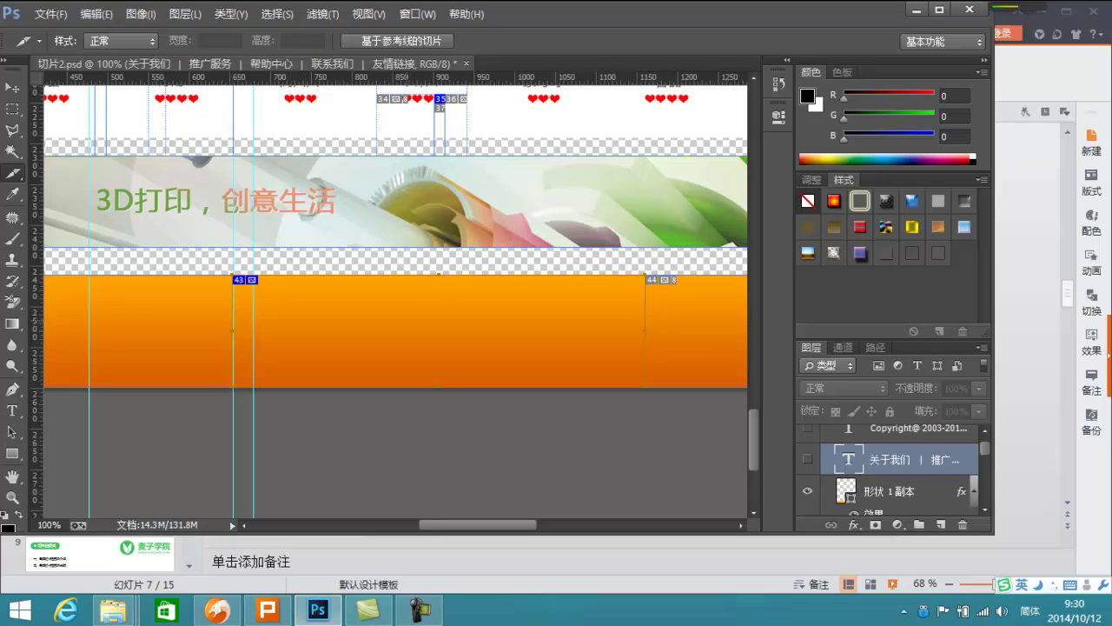
right_click(405, 321)
key(Escape)
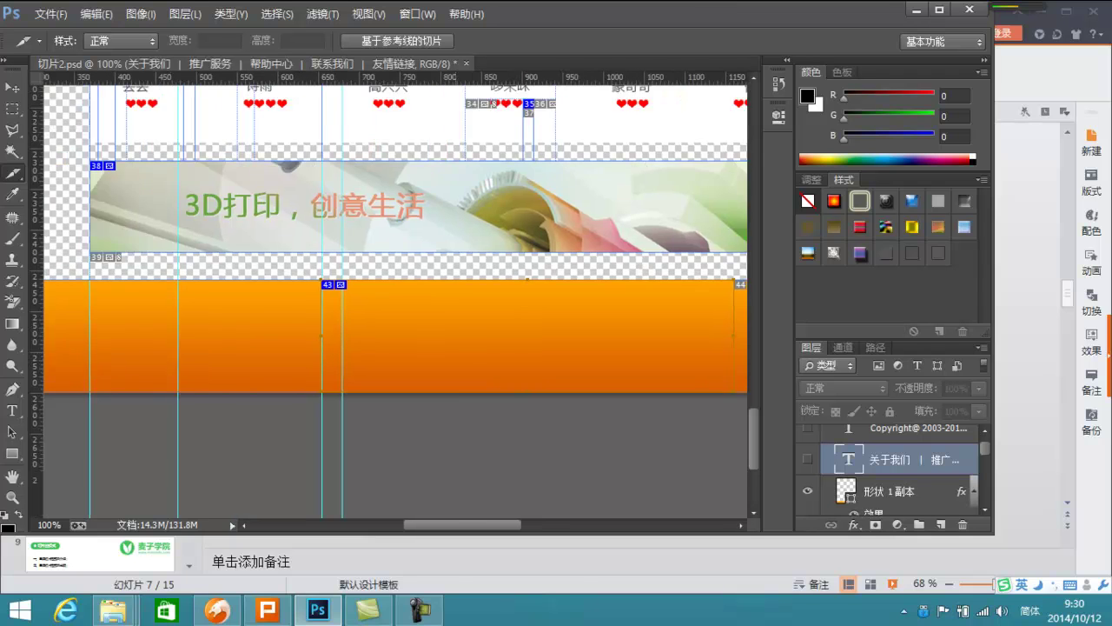
click(267, 610)
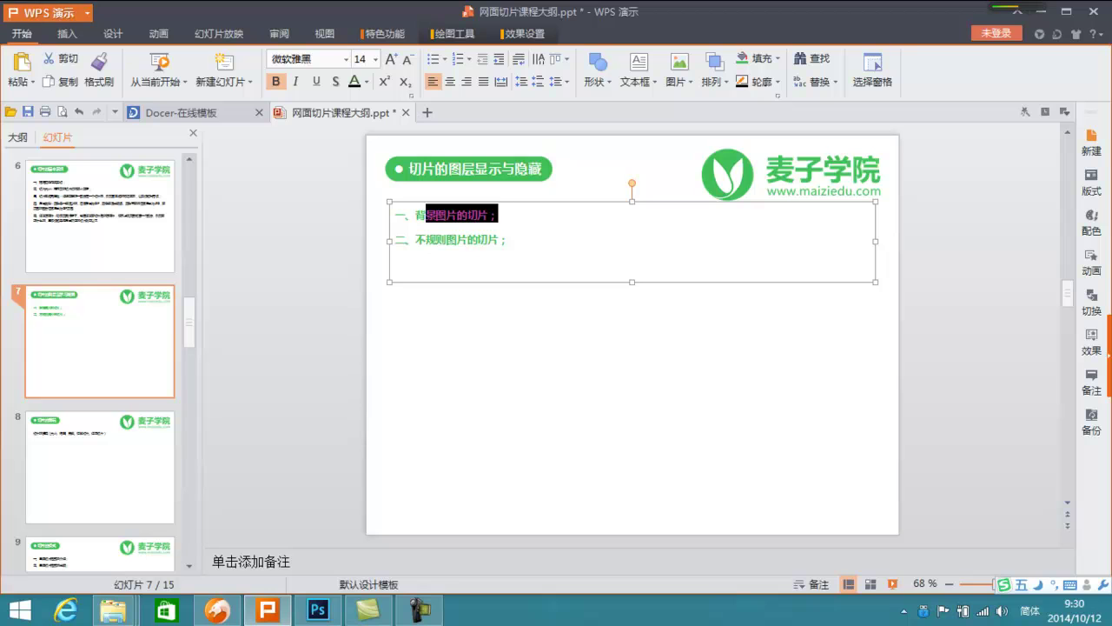
key(Down)
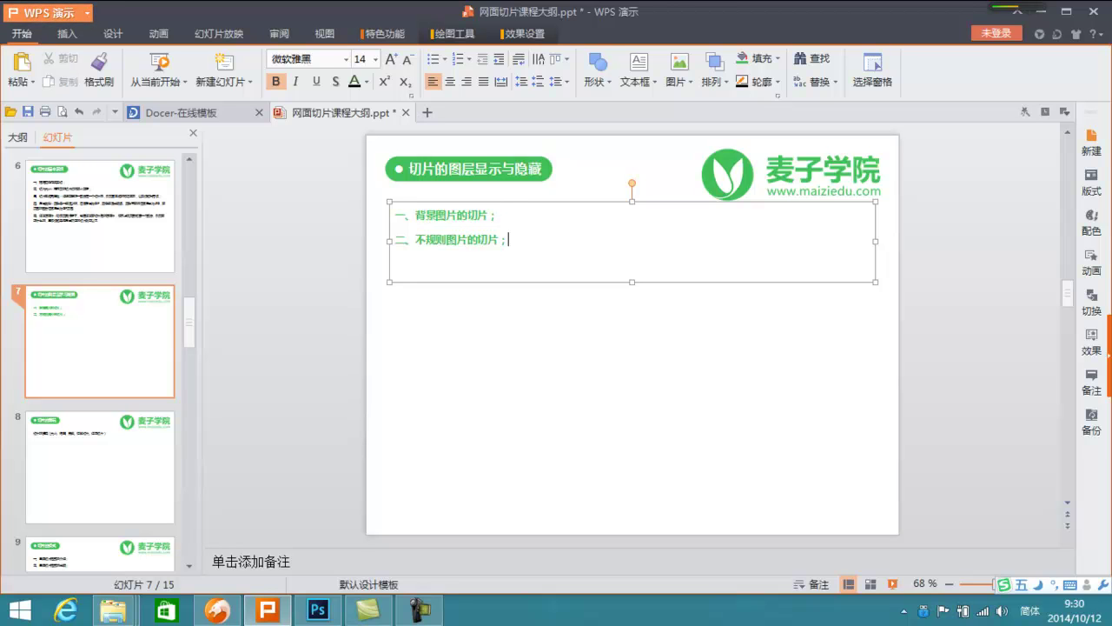
key(shift+Home)
key(shift+Up)
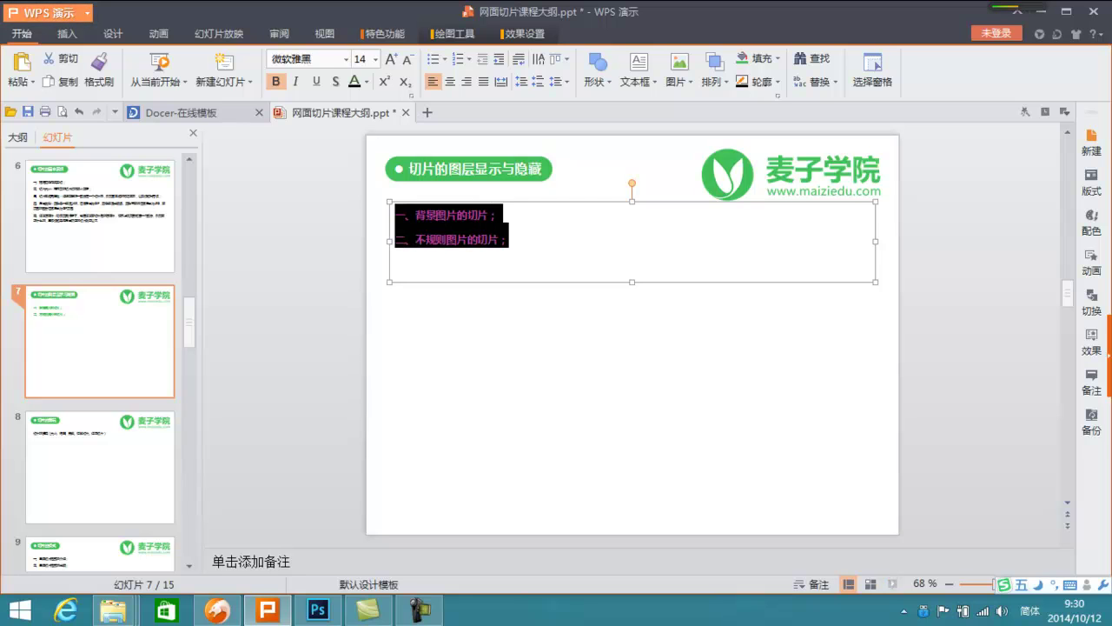
key(Right)
key(ctrl+shift+Left)
key(shift+Up)
key(shift+Home)
key(Right)
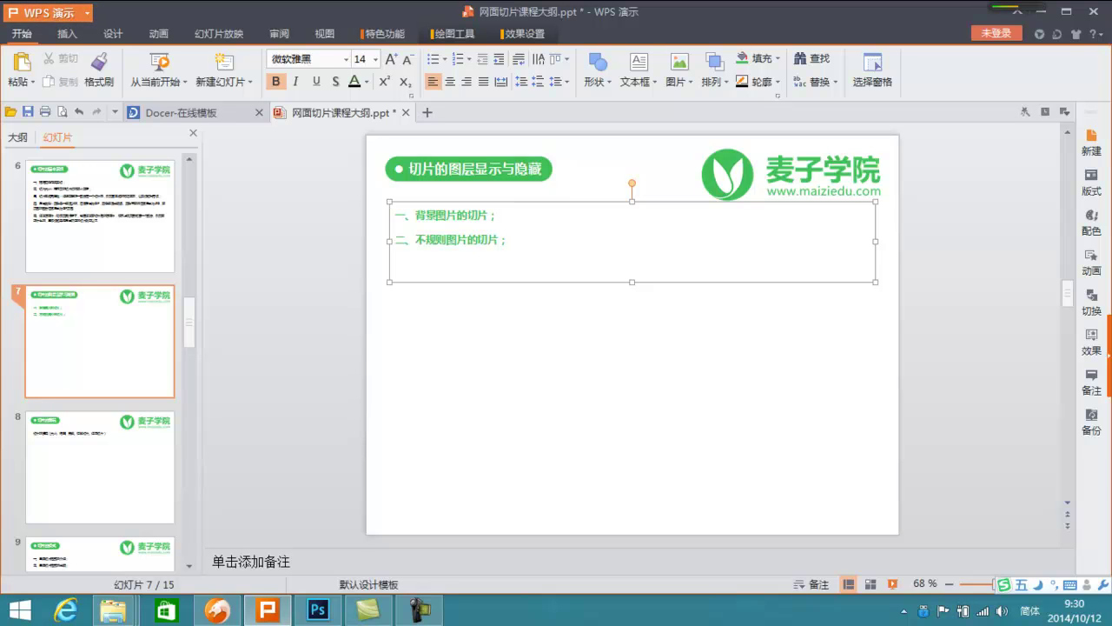